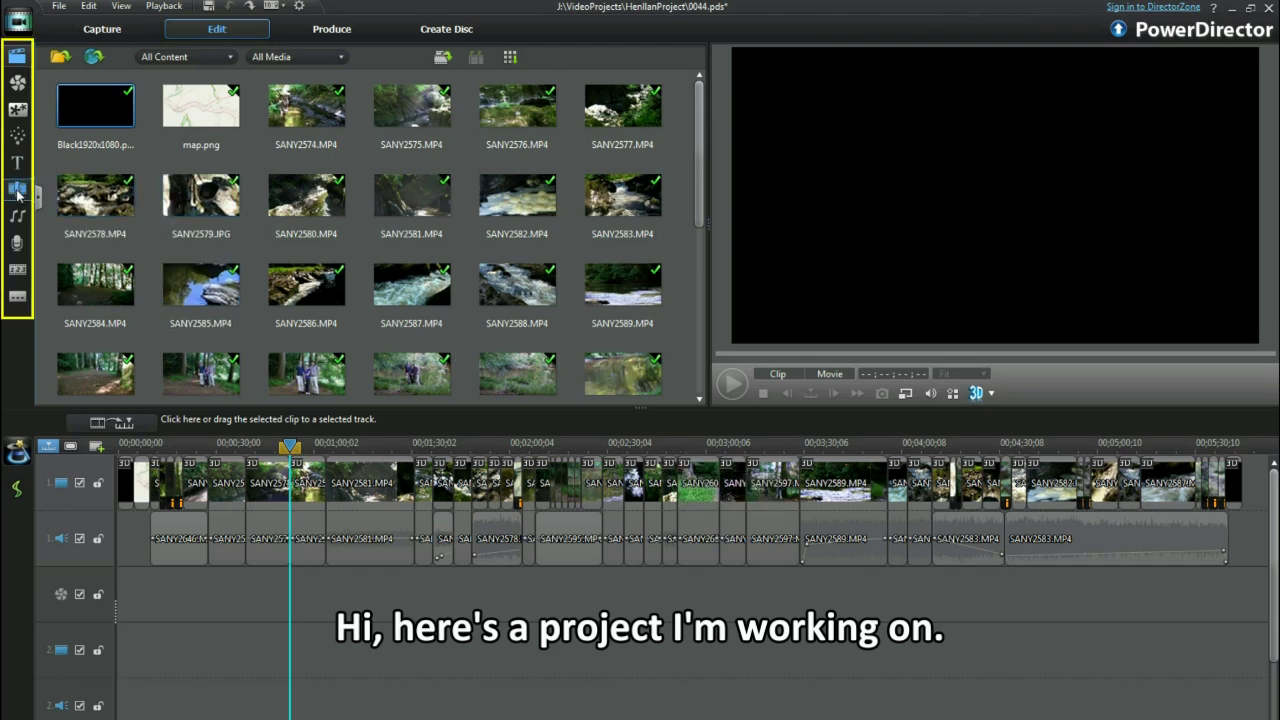
- Drag a 2-second Fade transition between two early clips and keep its Overlap behaviour
{"action": "left_click", "coordinate": [17, 190]}
{"action": "left_click", "coordinate": [440, 207]}
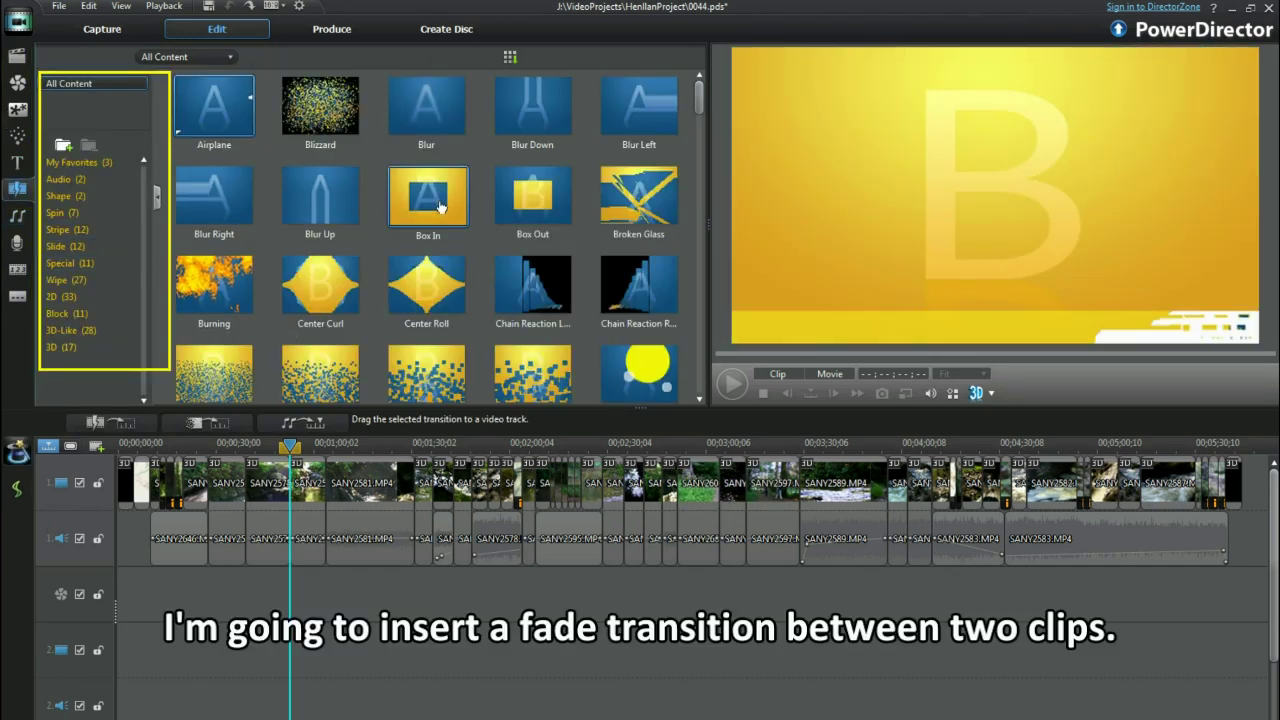
{"action": "left_click_drag", "start_coordinate": [700, 109], "coordinate": [702, 133]}
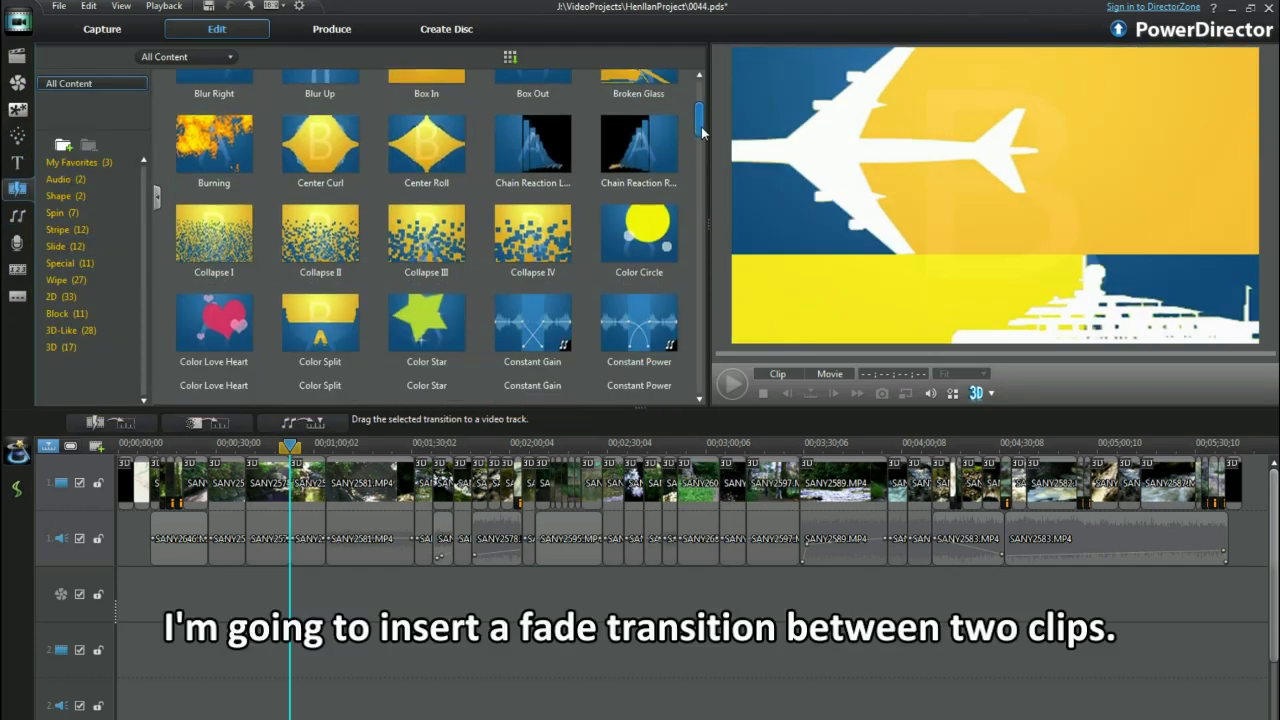
{"action": "scroll", "coordinate": [540, 240], "scroll_direction": "down", "scroll_amount": 4}
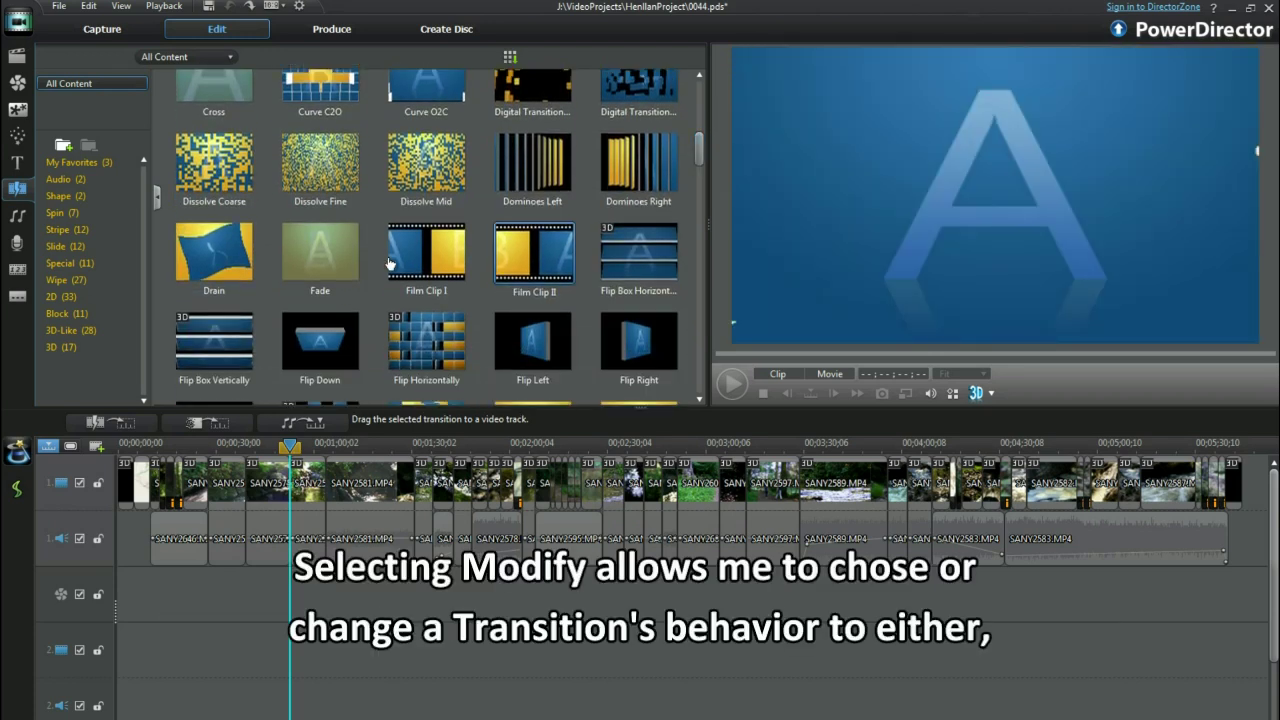
{"action": "left_click_drag", "start_coordinate": [320, 258], "coordinate": [288, 490]}
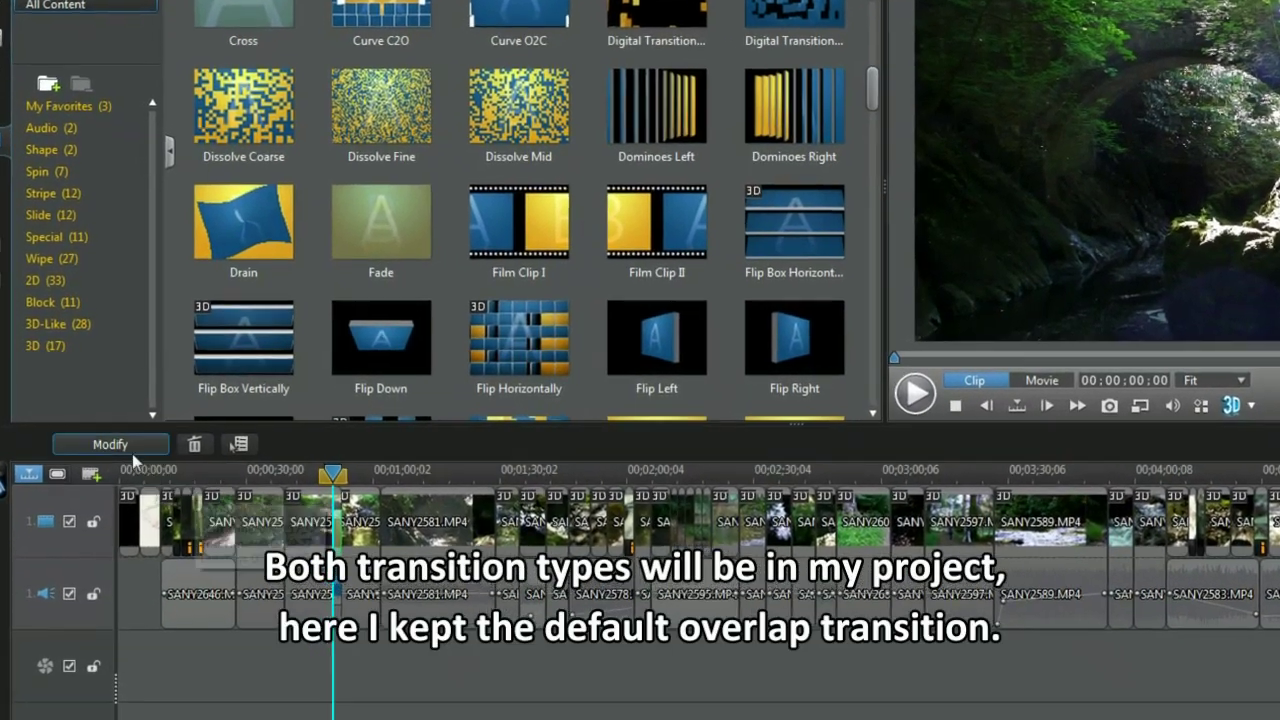
{"action": "left_click", "coordinate": [107, 433]}
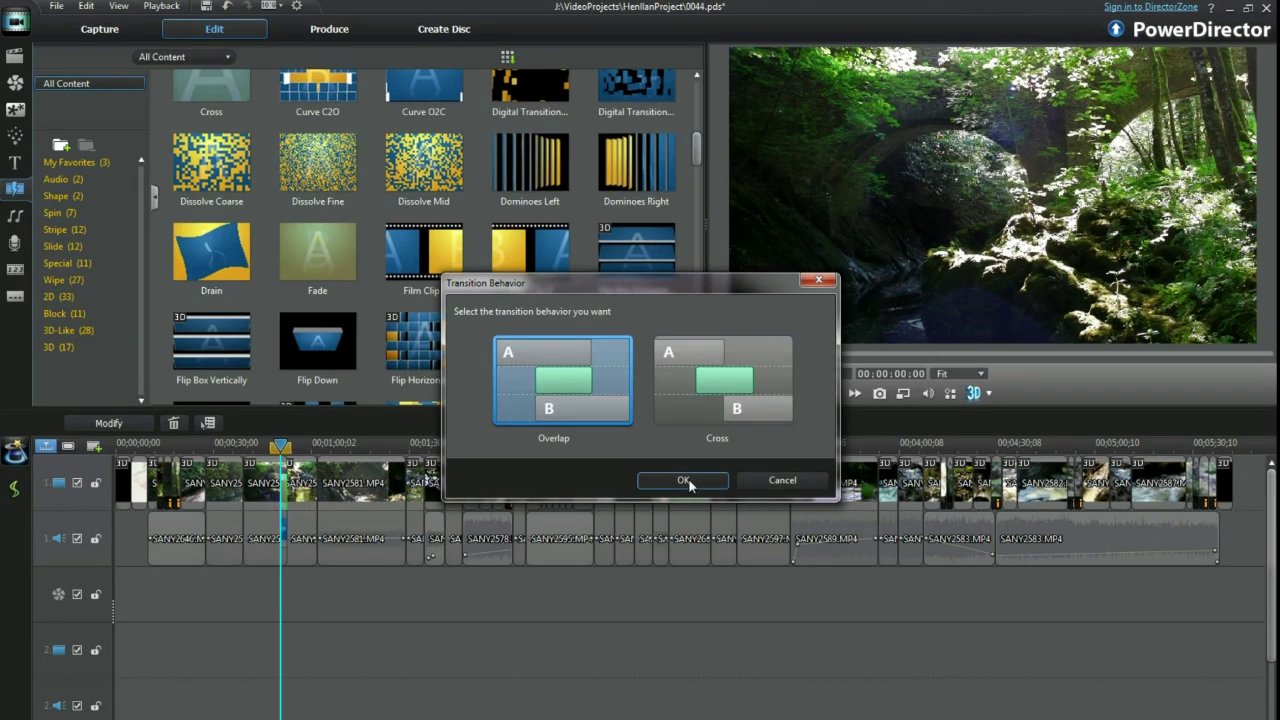
{"action": "left_click", "coordinate": [686, 481]}
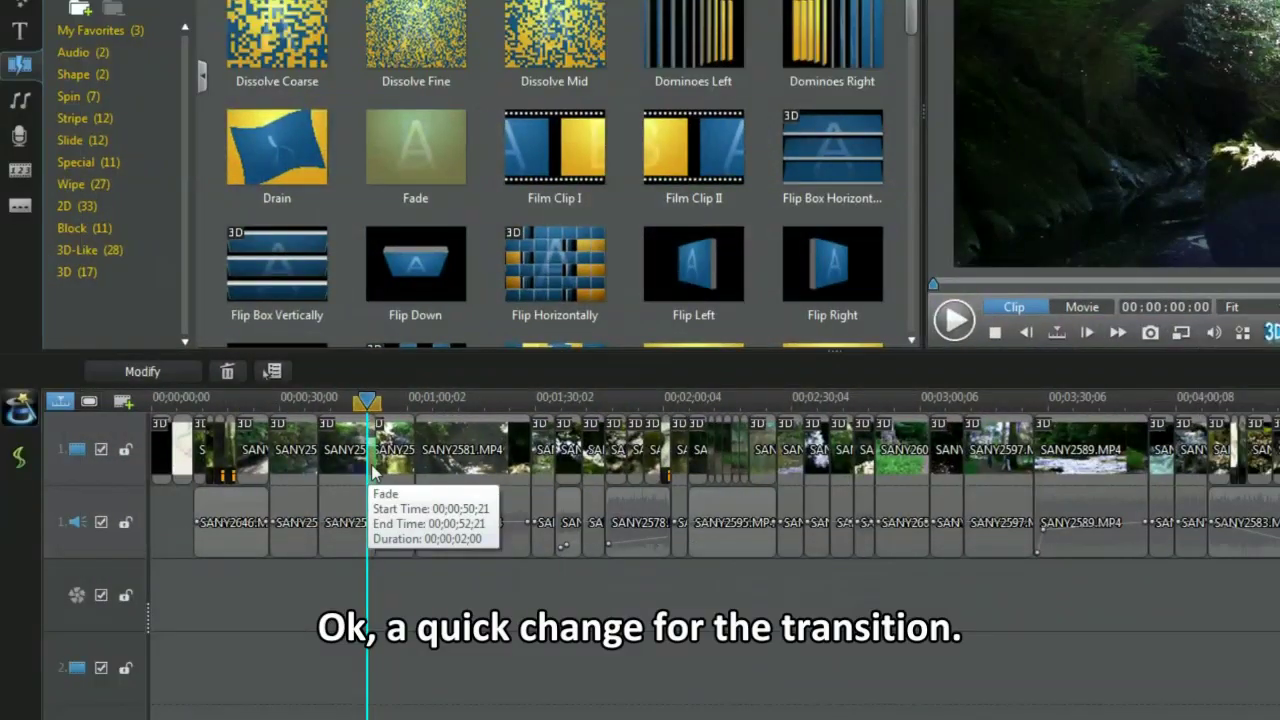
- Set the Fade transition's behaviour to Cross in the Transition Behavior dialog
{"action": "left_click", "coordinate": [150, 371]}
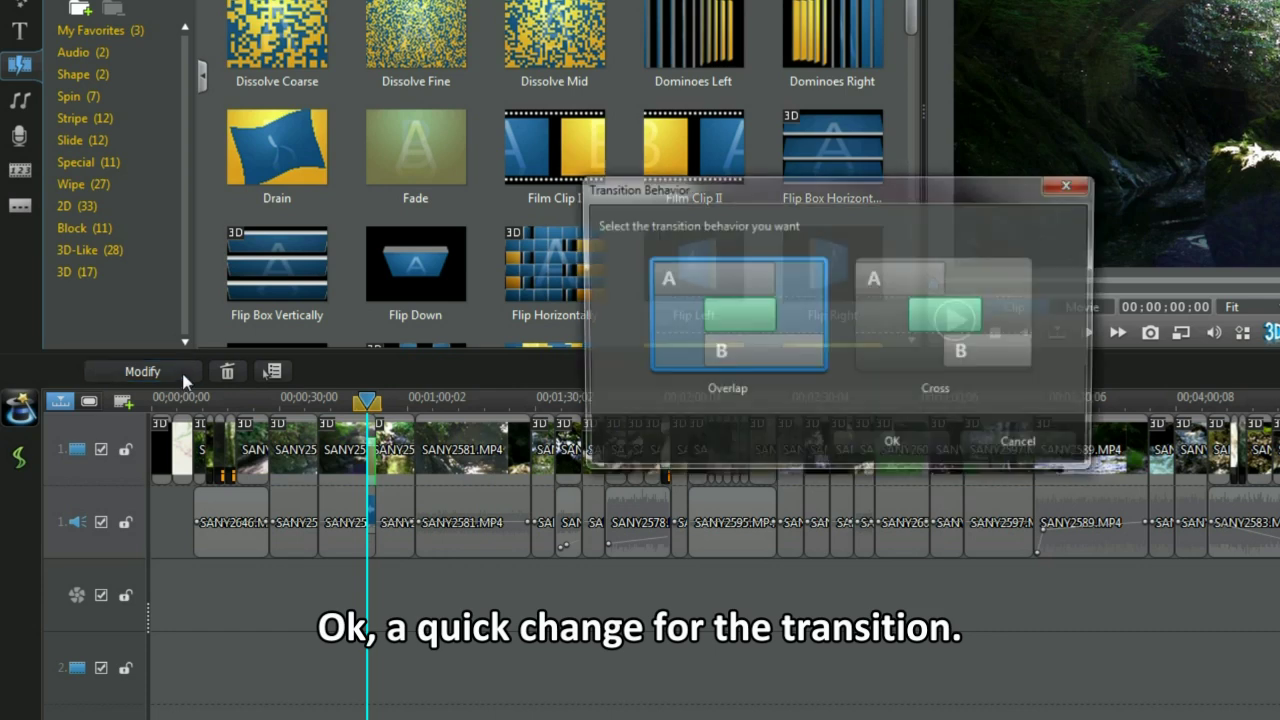
{"action": "left_click", "coordinate": [951, 336]}
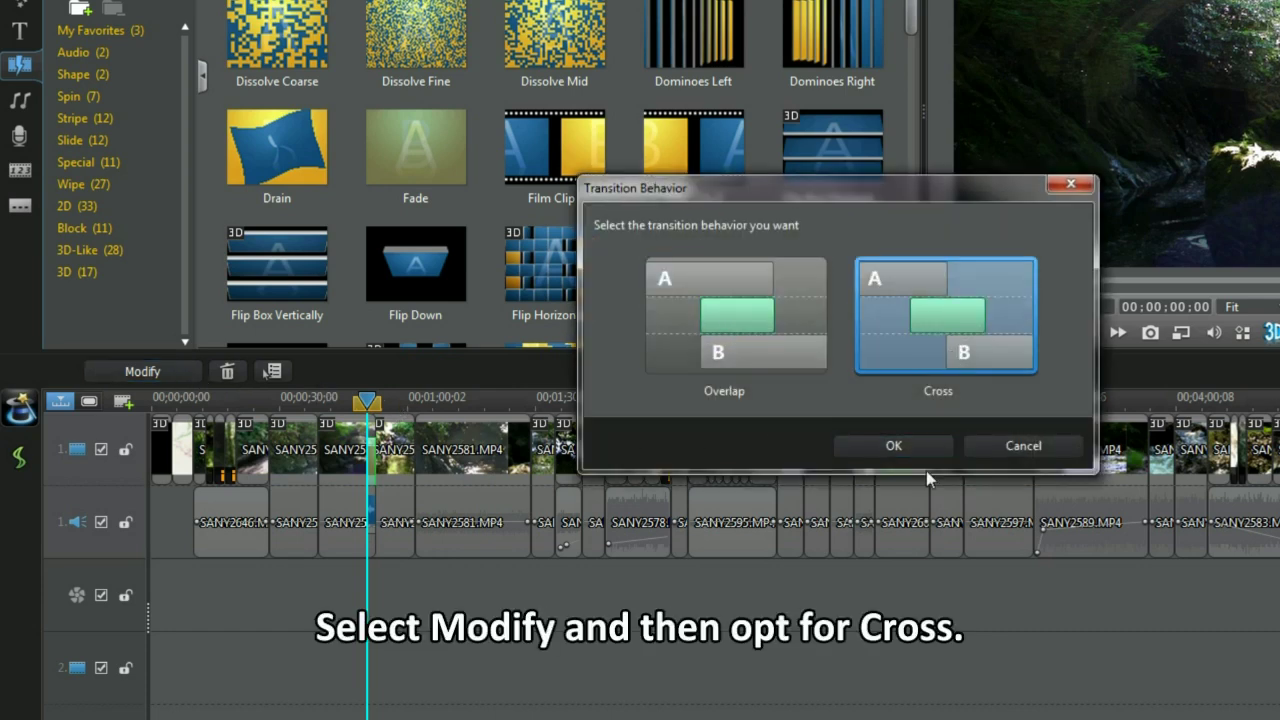
{"action": "left_click", "coordinate": [893, 446]}
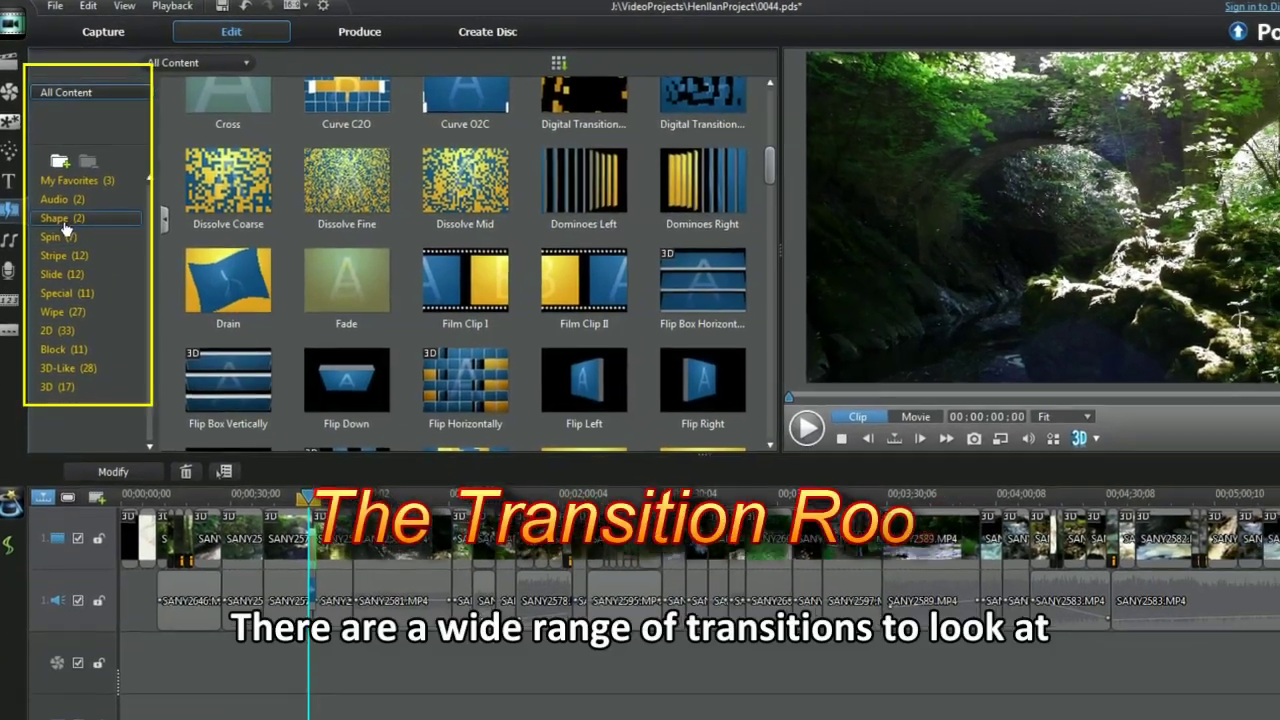
- Browse the Shape, Stripe, Spin, Slide and Special transition categories
{"action": "left_click", "coordinate": [62, 220]}
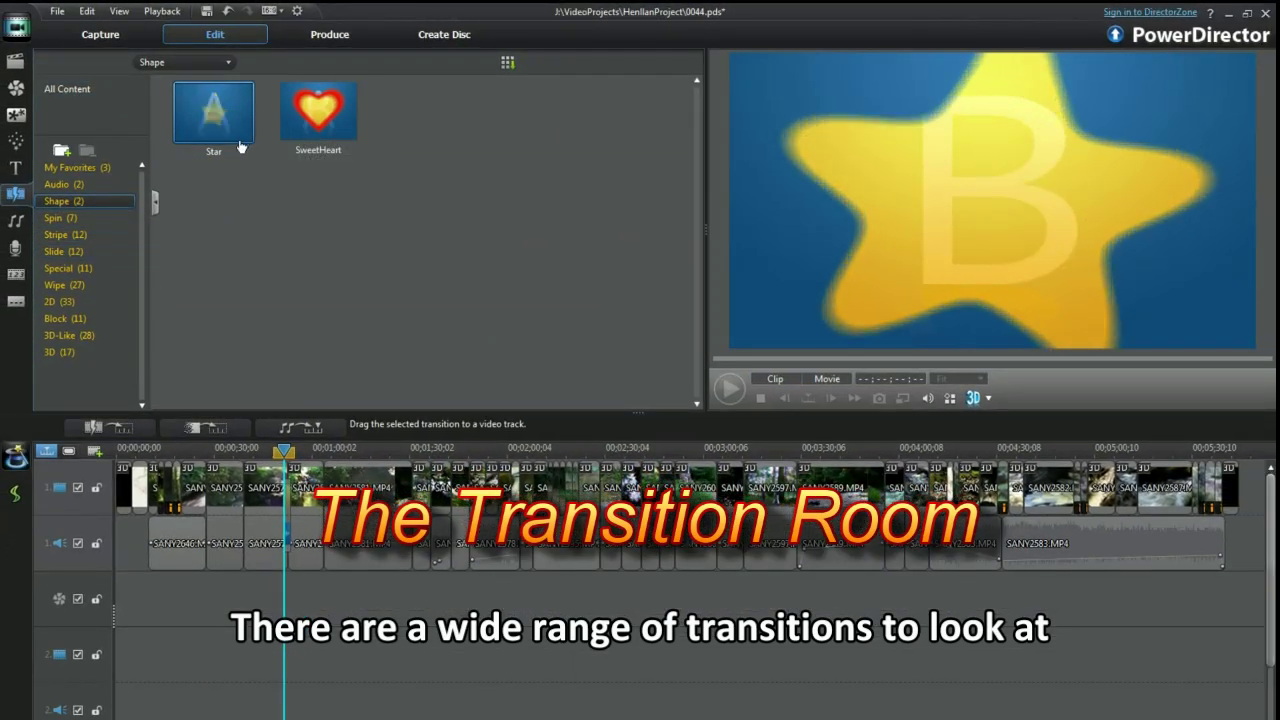
{"action": "left_click", "coordinate": [58, 233]}
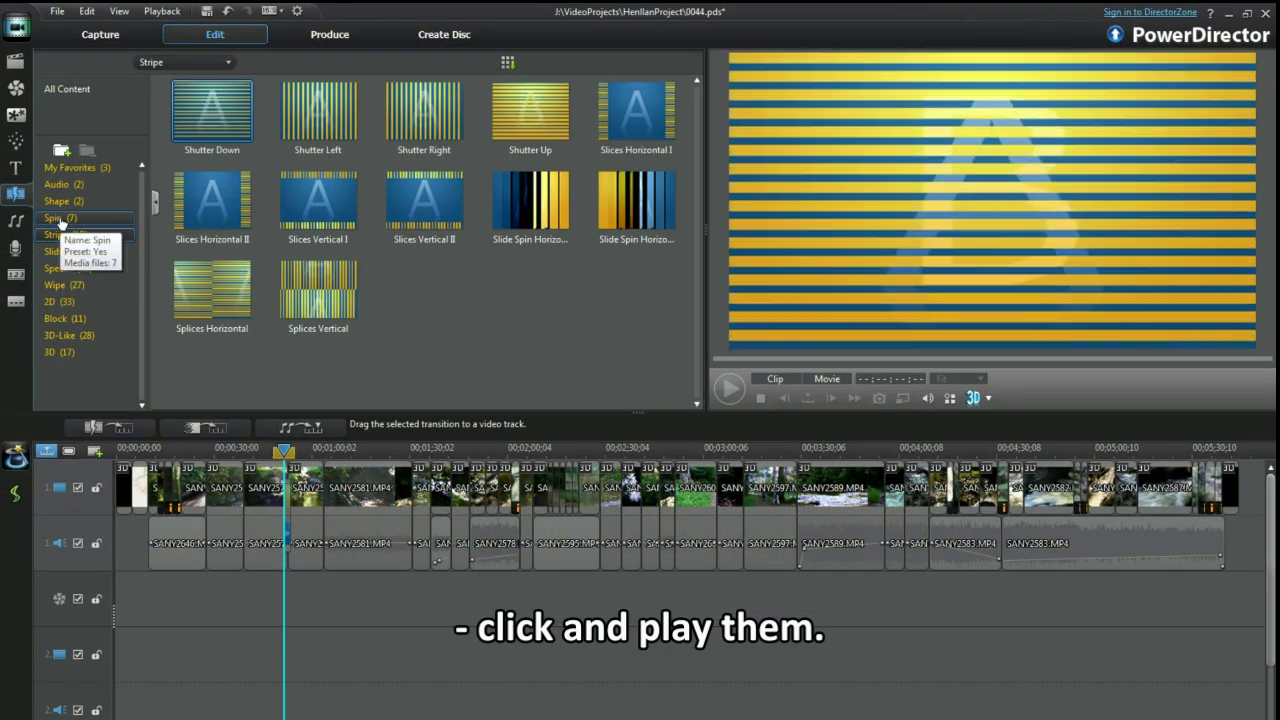
{"action": "left_click", "coordinate": [57, 219]}
{"action": "left_click", "coordinate": [57, 252]}
{"action": "left_click", "coordinate": [60, 268]}
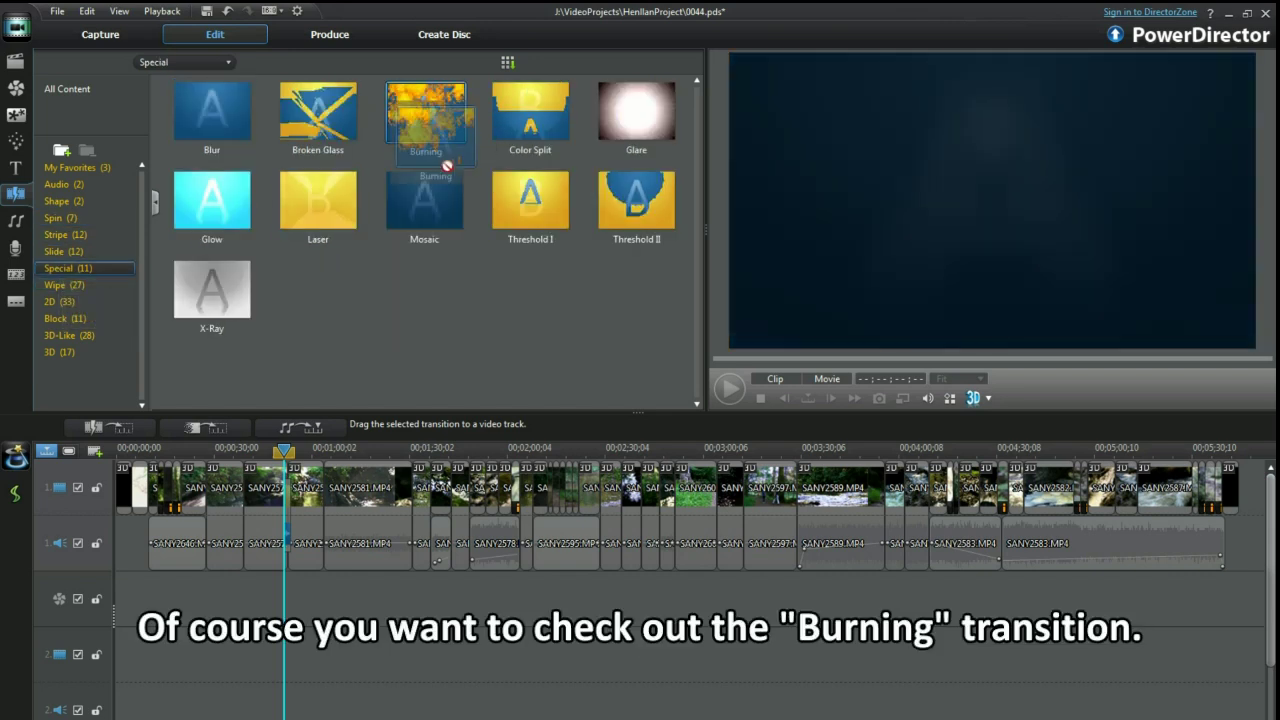
- Add the Burning transition between two clips and play the movie to preview it
{"action": "mouse_move", "coordinate": [447, 165]}
{"action": "left_mouse_down"}
{"action": "mouse_move", "coordinate": [410, 540]}
{"action": "mouse_move", "coordinate": [316, 505]}
{"action": "left_mouse_up"}
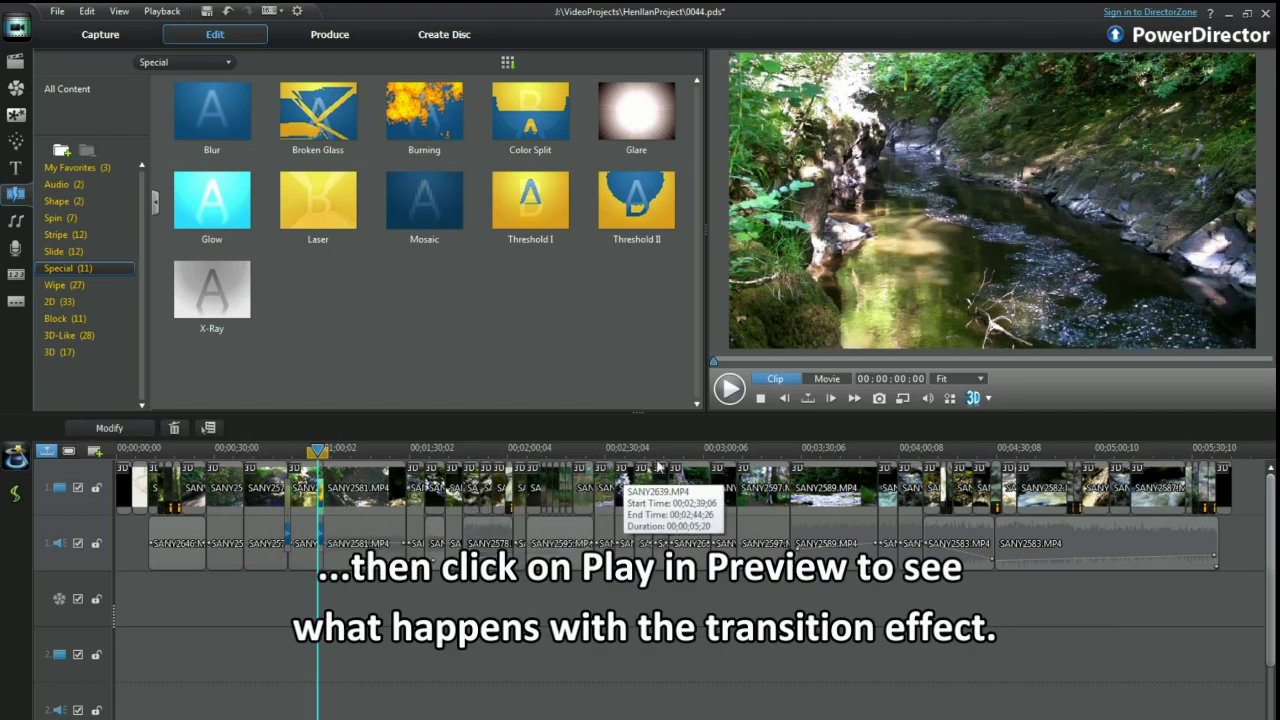
{"action": "left_click", "coordinate": [729, 388]}
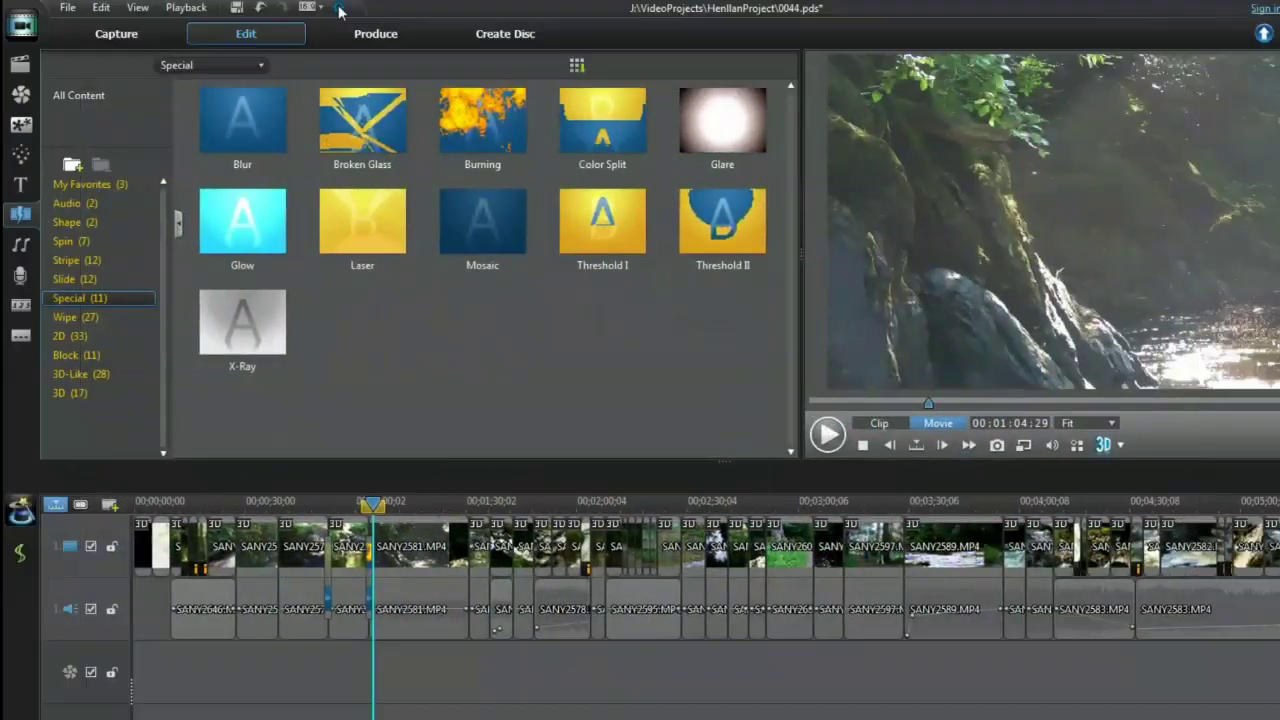
{"action": "left_click", "coordinate": [297, 11]}
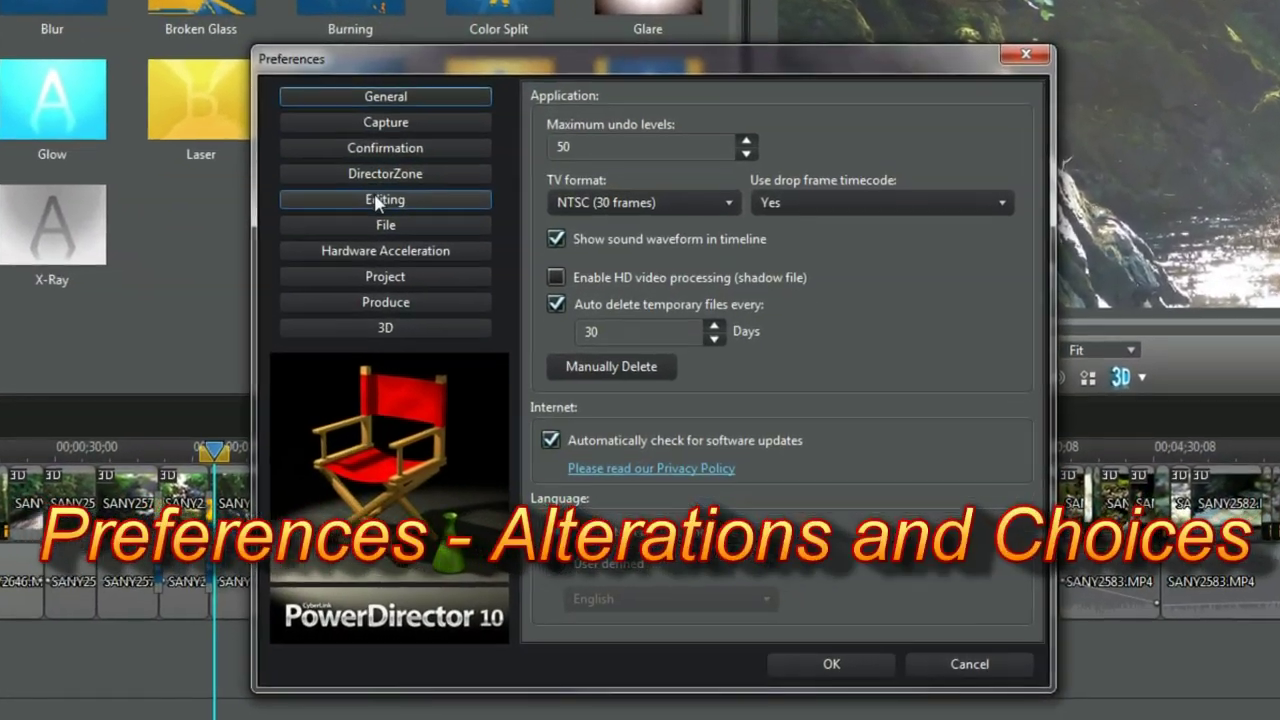
- In Editing preferences, make Cross the default behaviour with a 1.0-second transition duration
{"action": "left_click", "coordinate": [378, 201]}
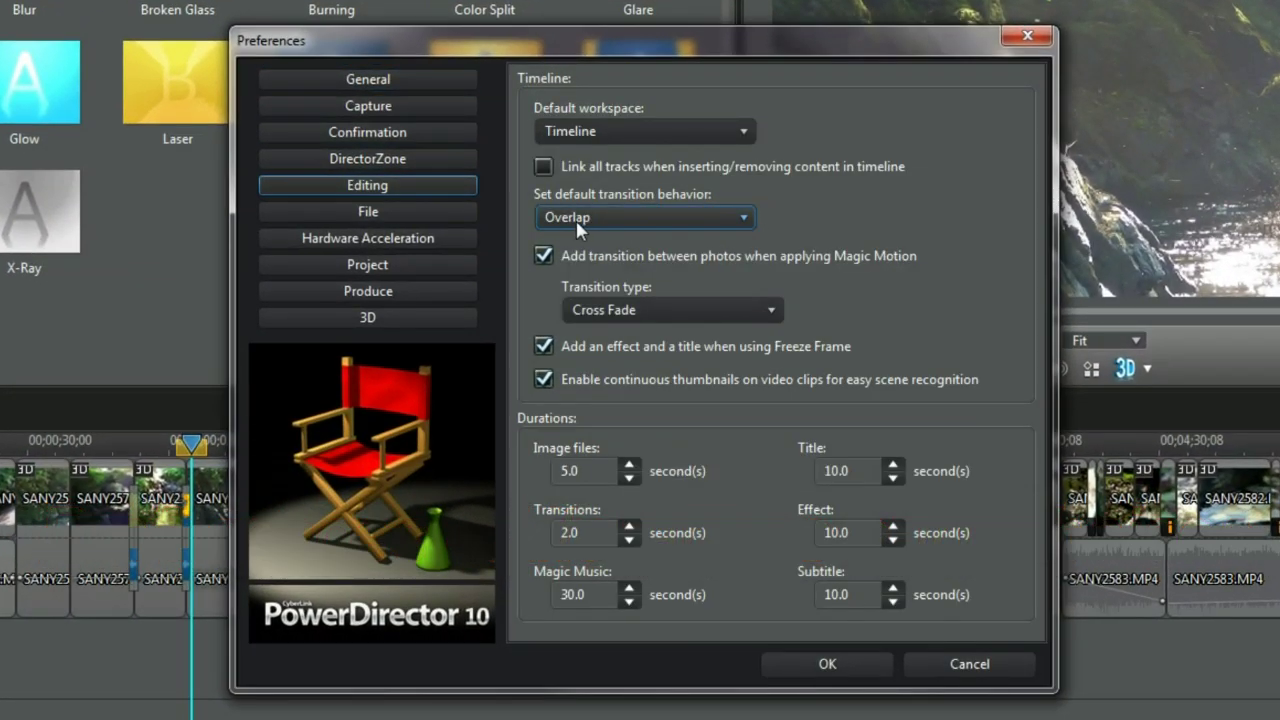
{"action": "left_click", "coordinate": [745, 213]}
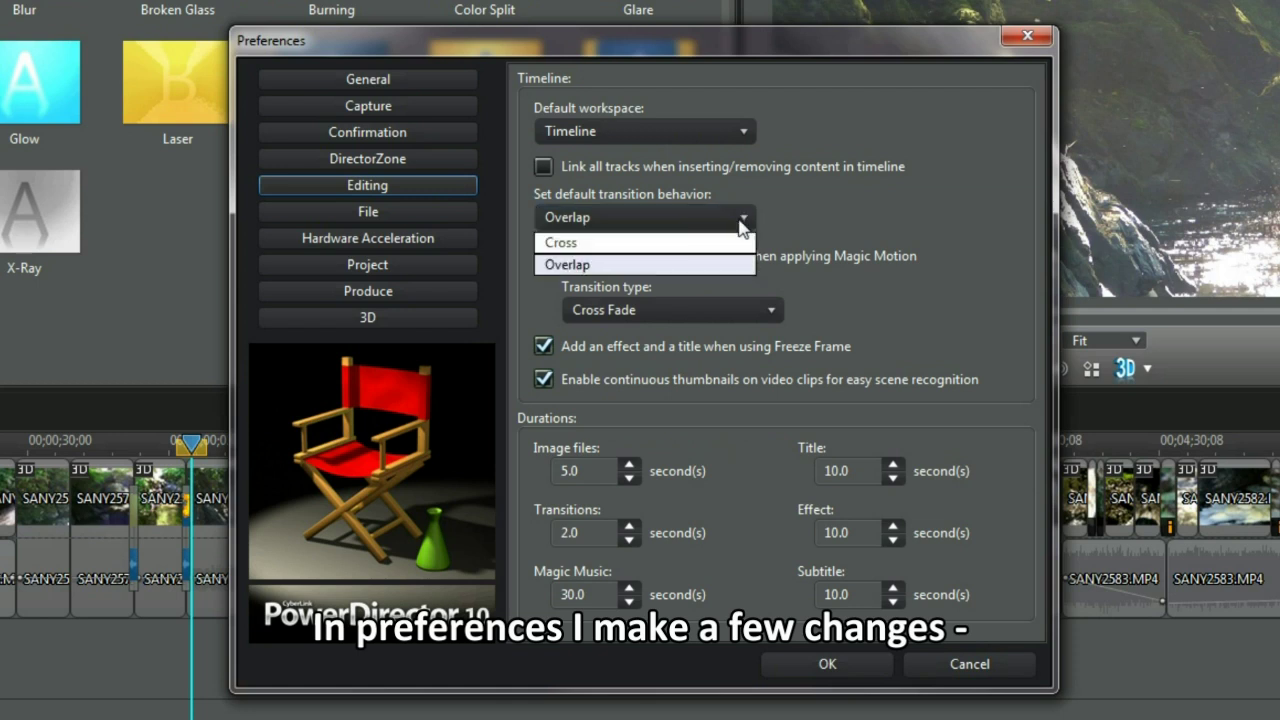
{"action": "left_click", "coordinate": [642, 242]}
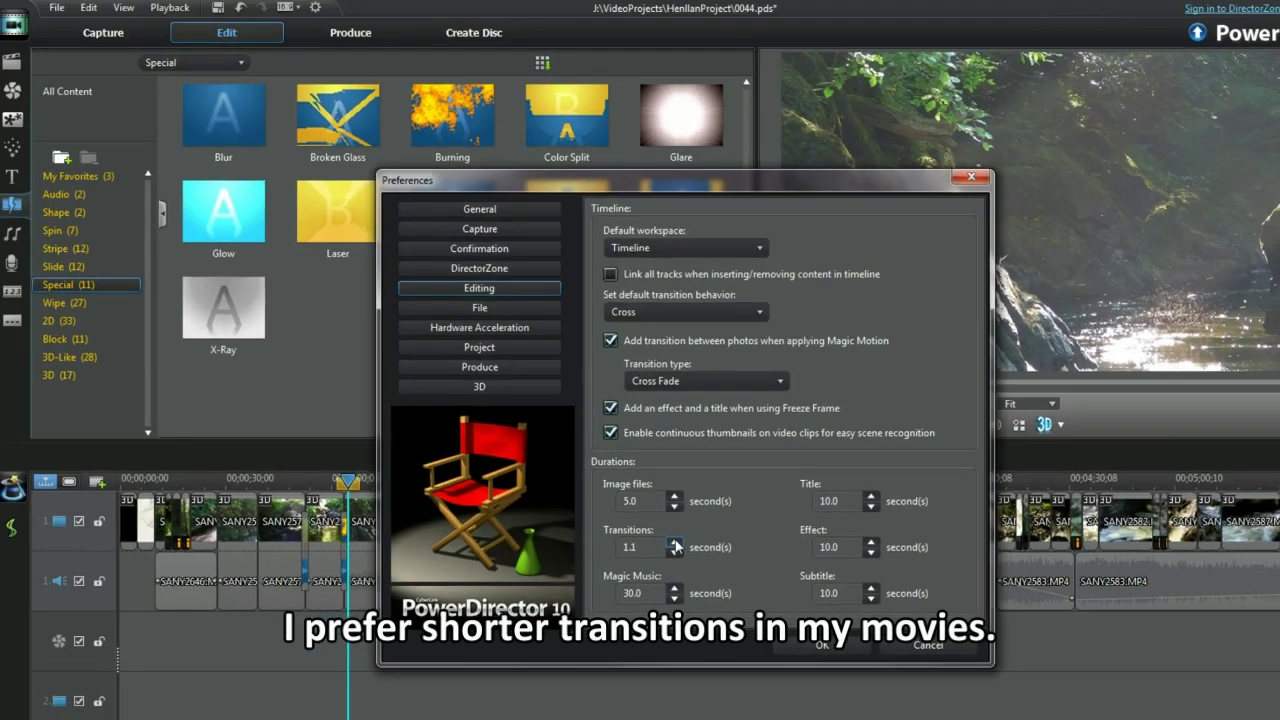
{"action": "left_click", "coordinate": [629, 526]}
{"action": "left_click", "coordinate": [629, 526]}
{"action": "left_click", "coordinate": [629, 526]}
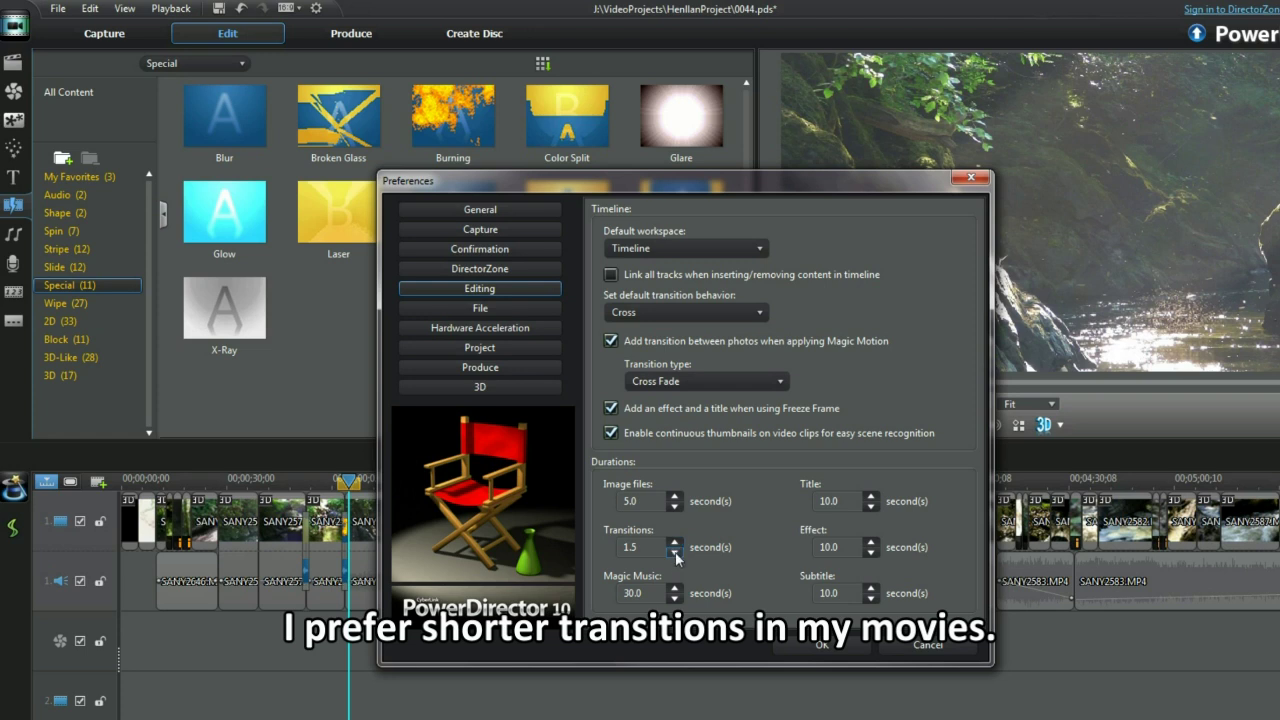
{"action": "left_click", "coordinate": [675, 552]}
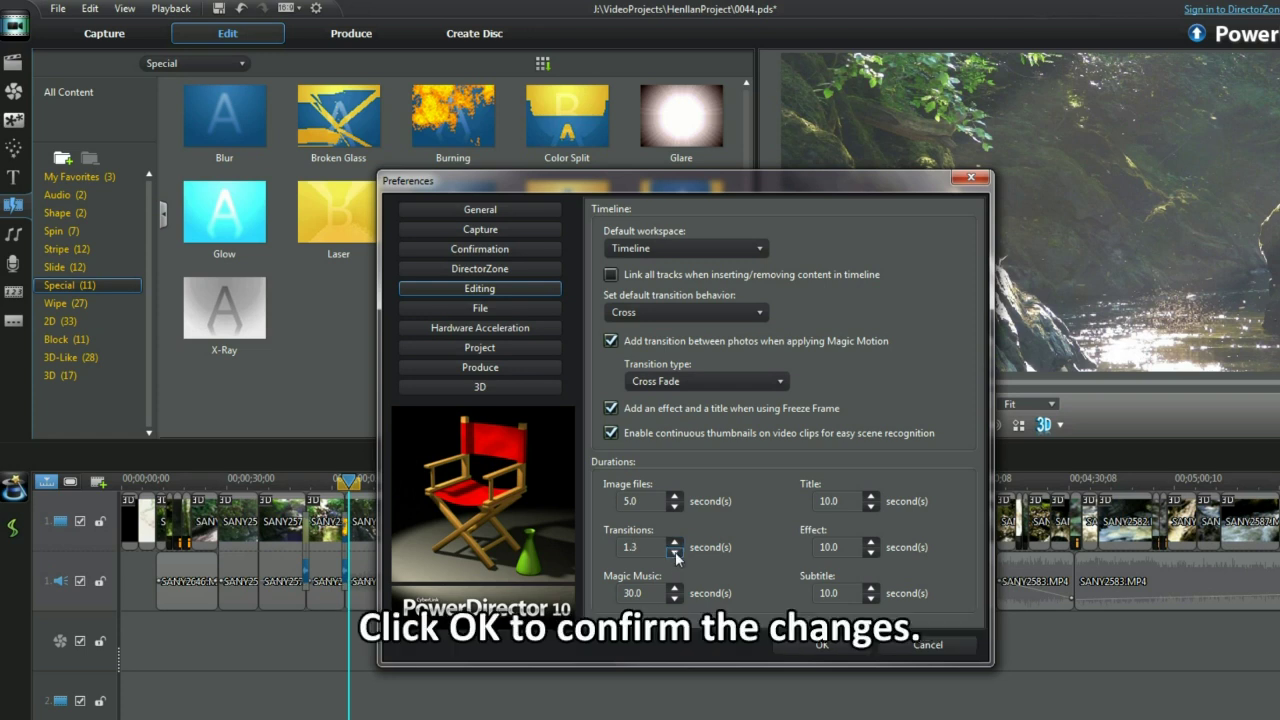
{"action": "left_click", "coordinate": [820, 645]}
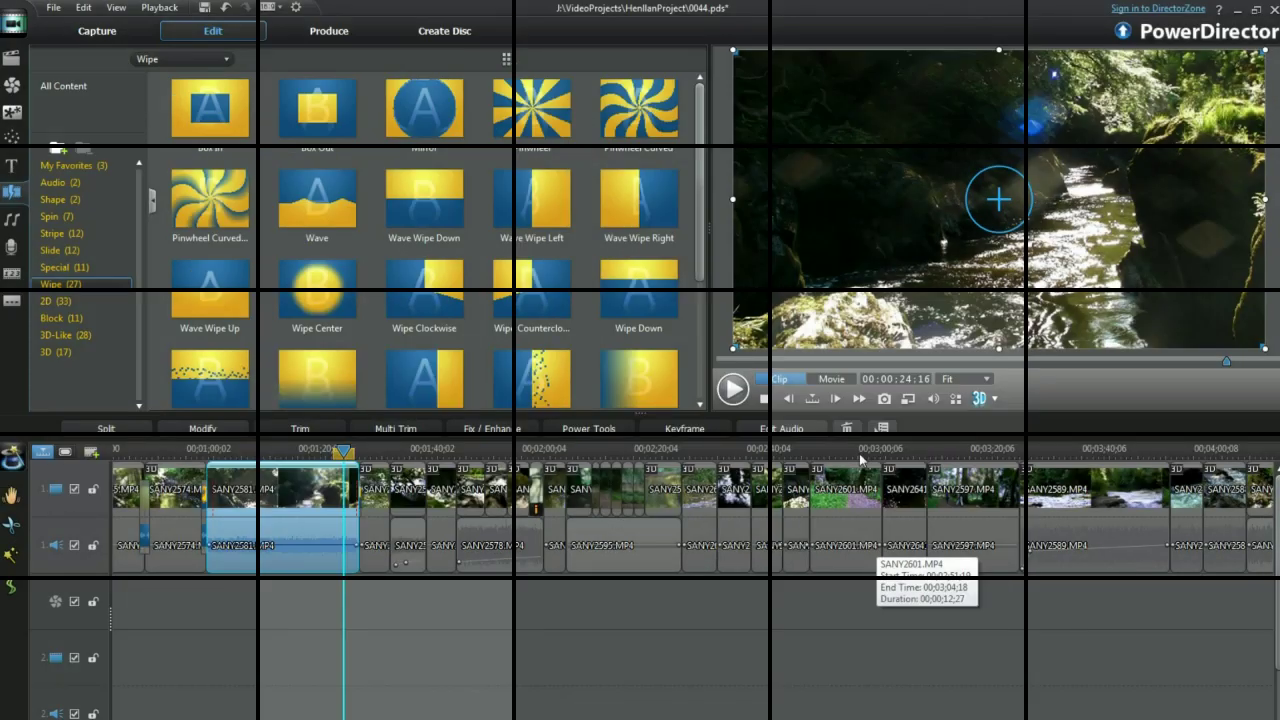
- Switch the preview to Movie mode and play it to watch the transitions
{"action": "left_click", "coordinate": [829, 379]}
{"action": "left_click", "coordinate": [733, 390]}
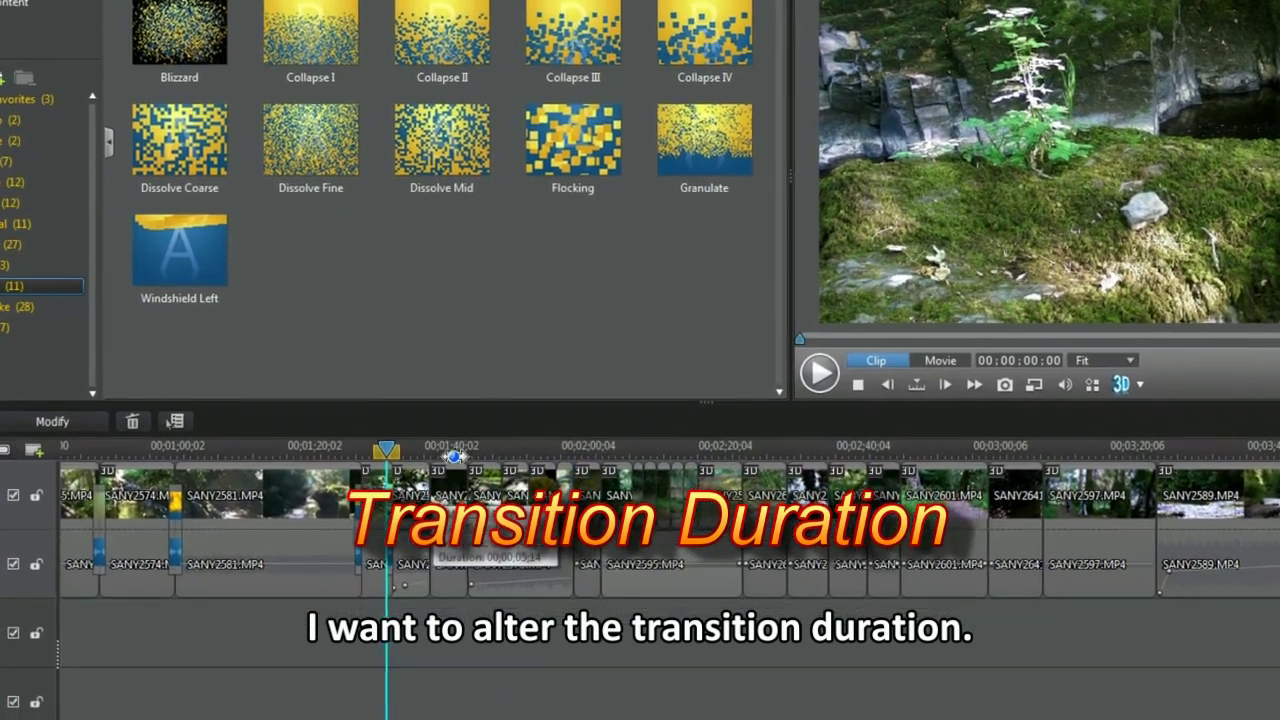
- Zoom the timeline in around the transitions and lengthen the Flocking transition
{"action": "left_click_drag", "start_coordinate": [400, 460], "coordinate": [883, 460]}
{"action": "left_click_drag", "start_coordinate": [967, 424], "coordinate": [1085, 418]}
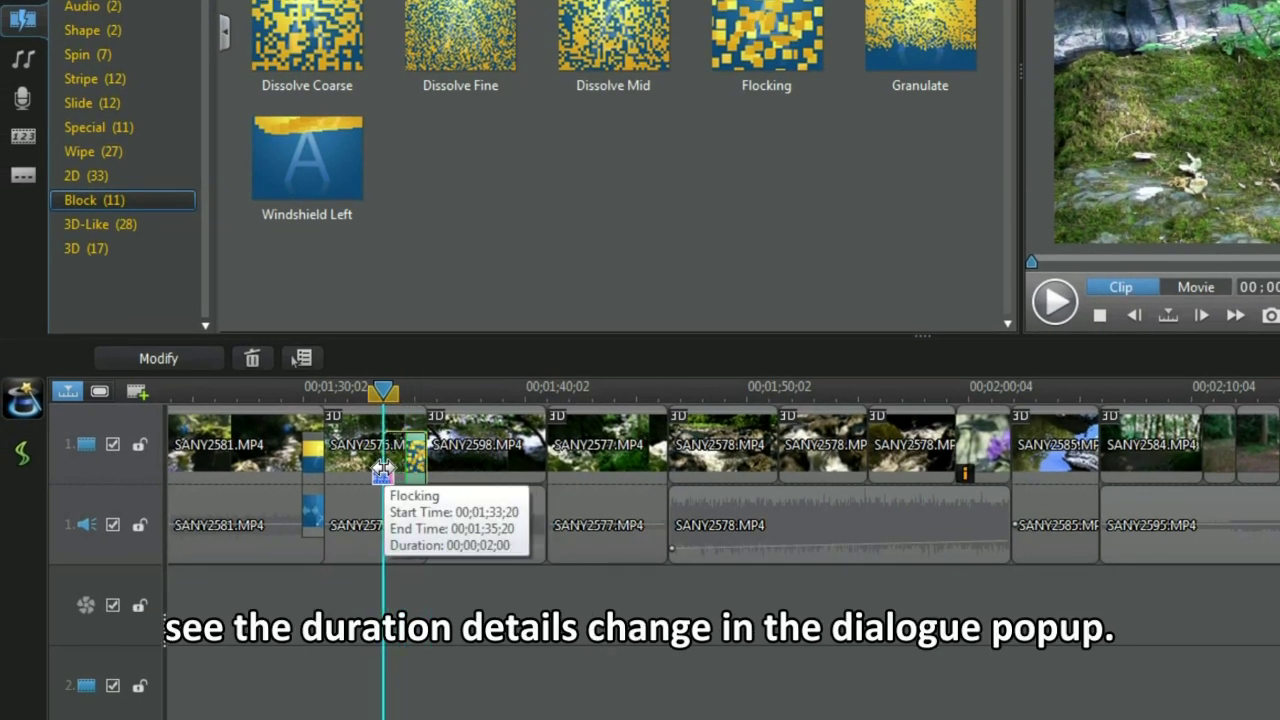
{"action": "left_click_drag", "start_coordinate": [390, 482], "coordinate": [350, 410]}
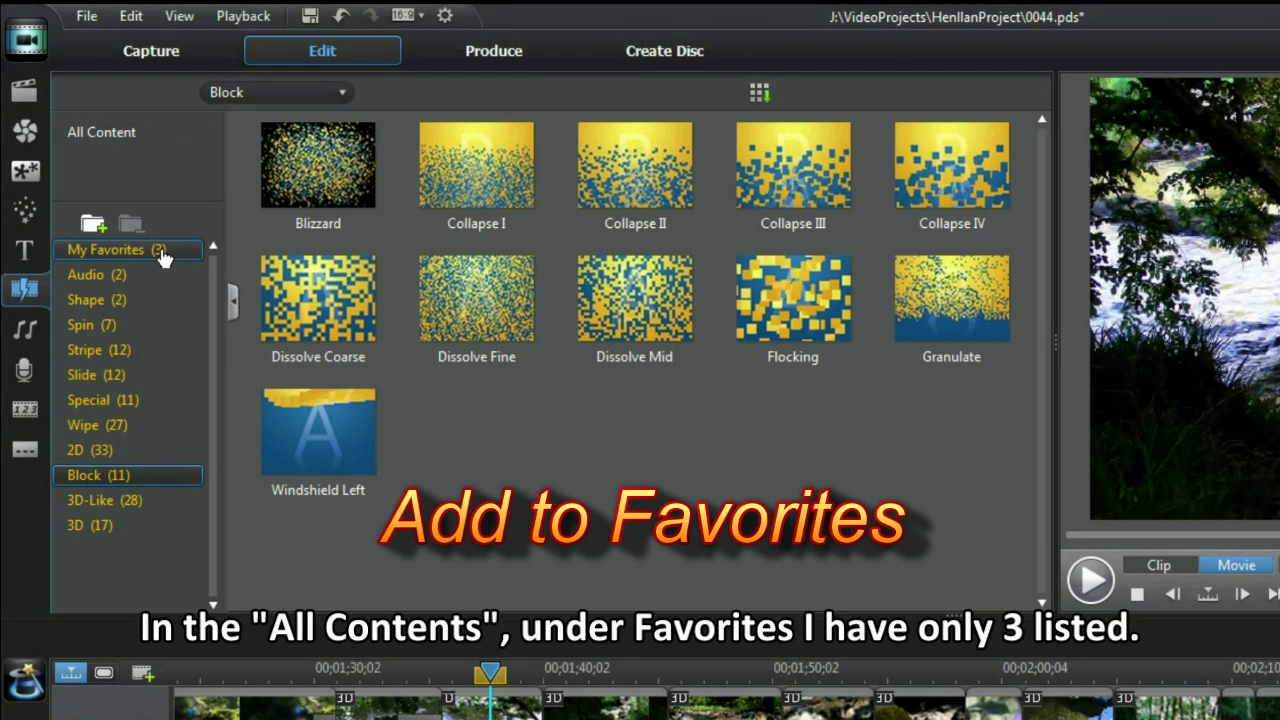
- Add the Flocking transition from the Block category to My Favorites
{"action": "left_click", "coordinate": [782, 340]}
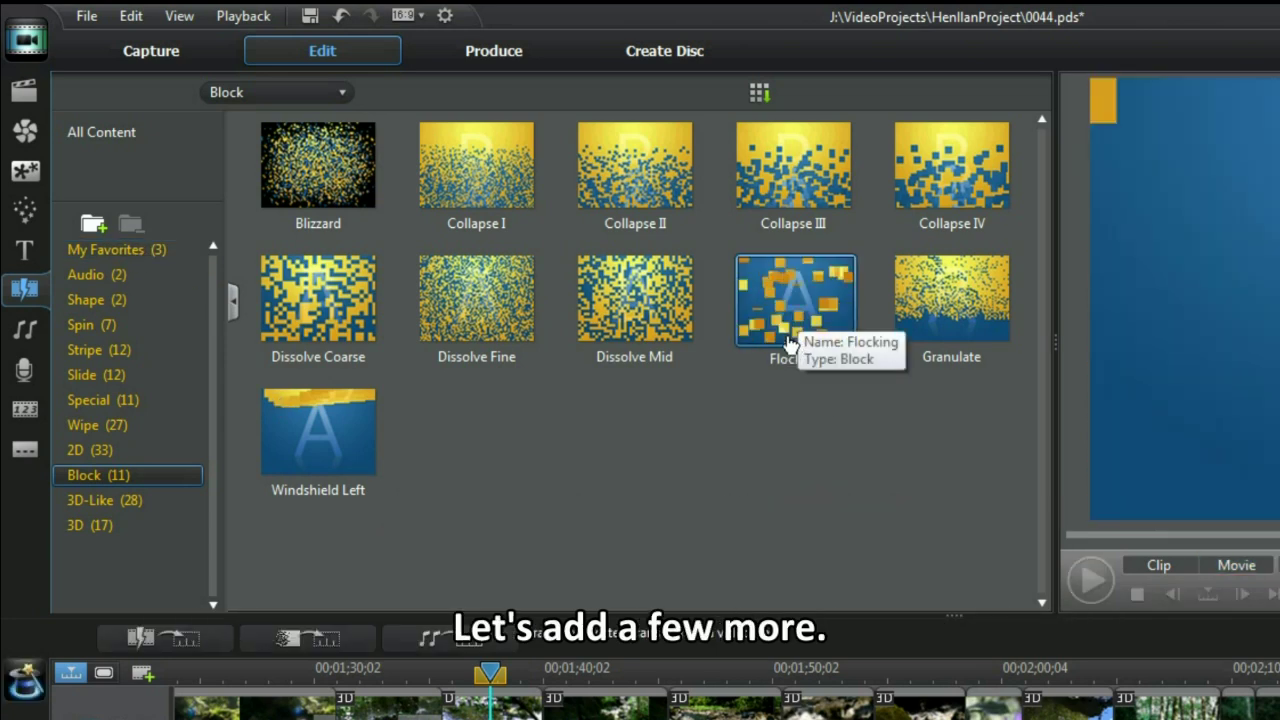
{"action": "right_click", "coordinate": [789, 320]}
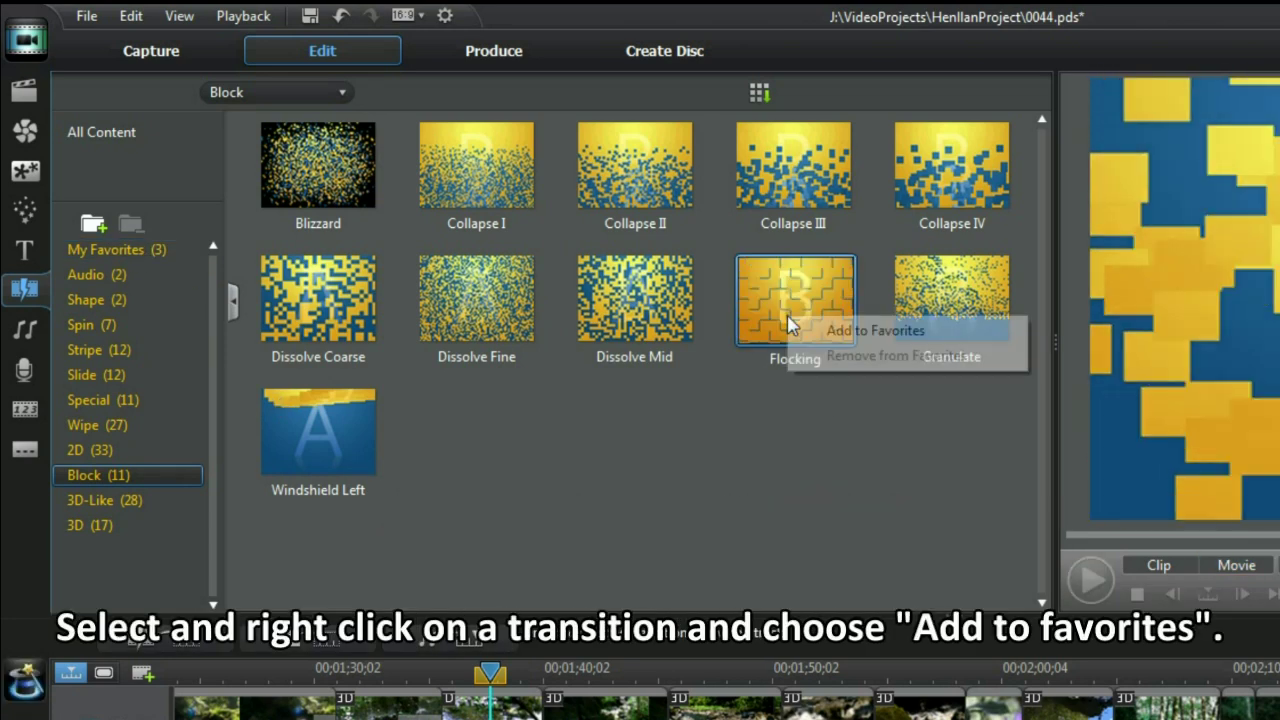
{"action": "left_click", "coordinate": [853, 338]}
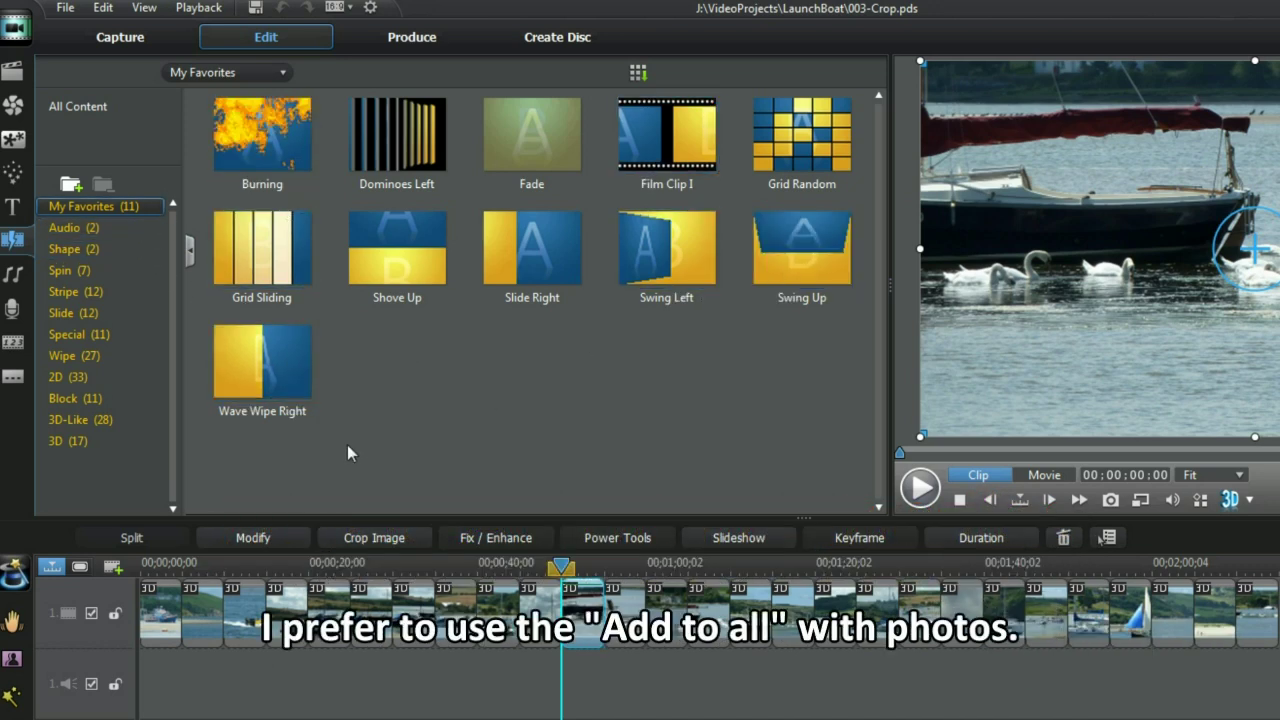
- With Shove Up selected, add random cross transitions between all photos
{"action": "left_click", "coordinate": [398, 244]}
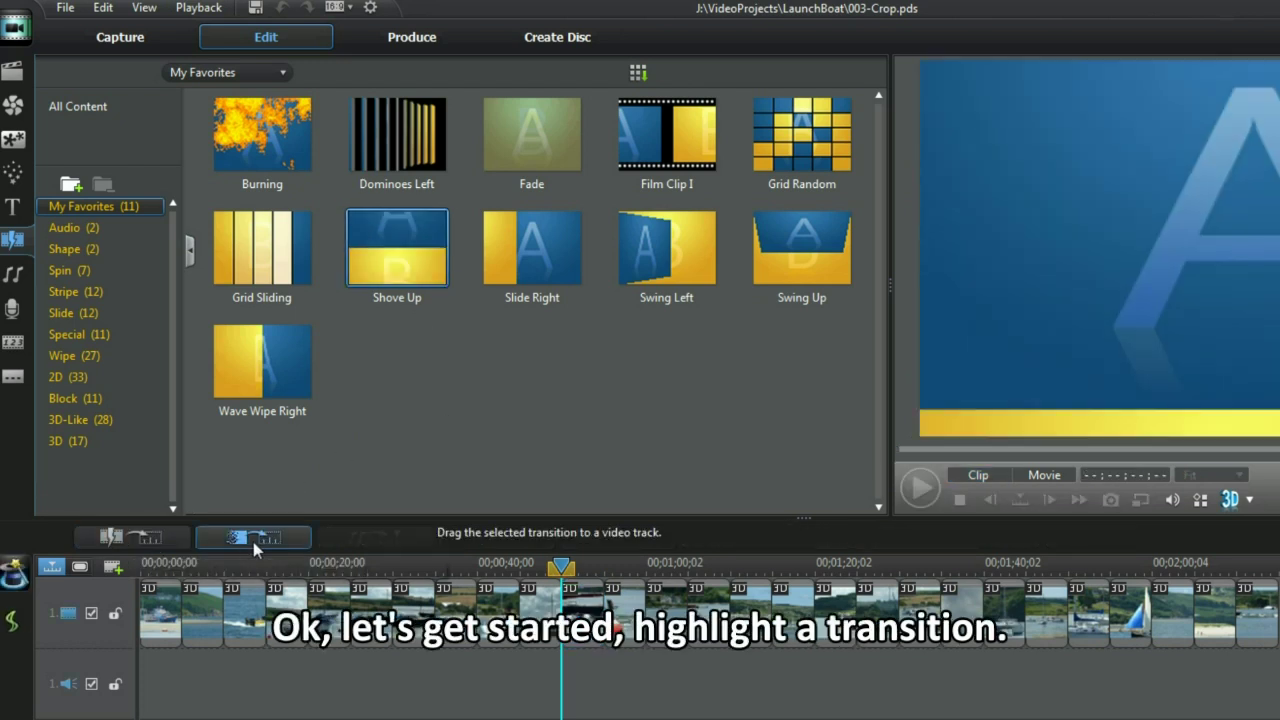
{"action": "left_click", "coordinate": [152, 538]}
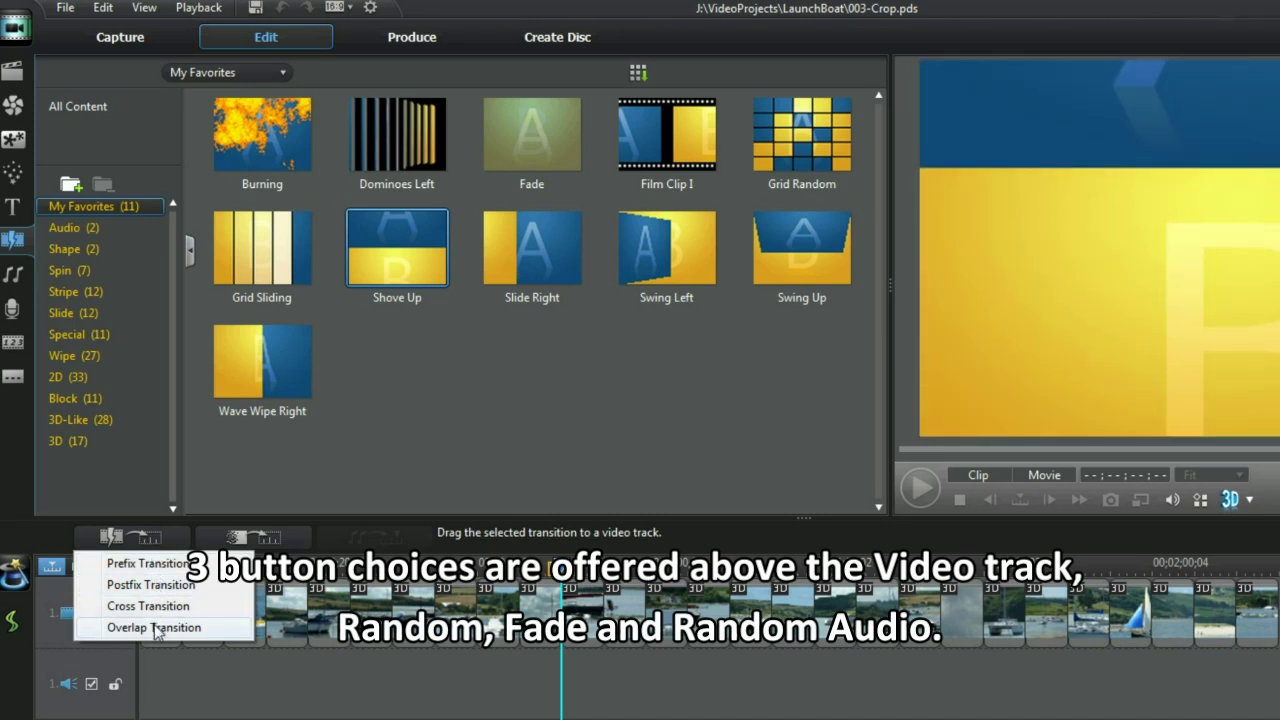
{"action": "left_click", "coordinate": [148, 606]}
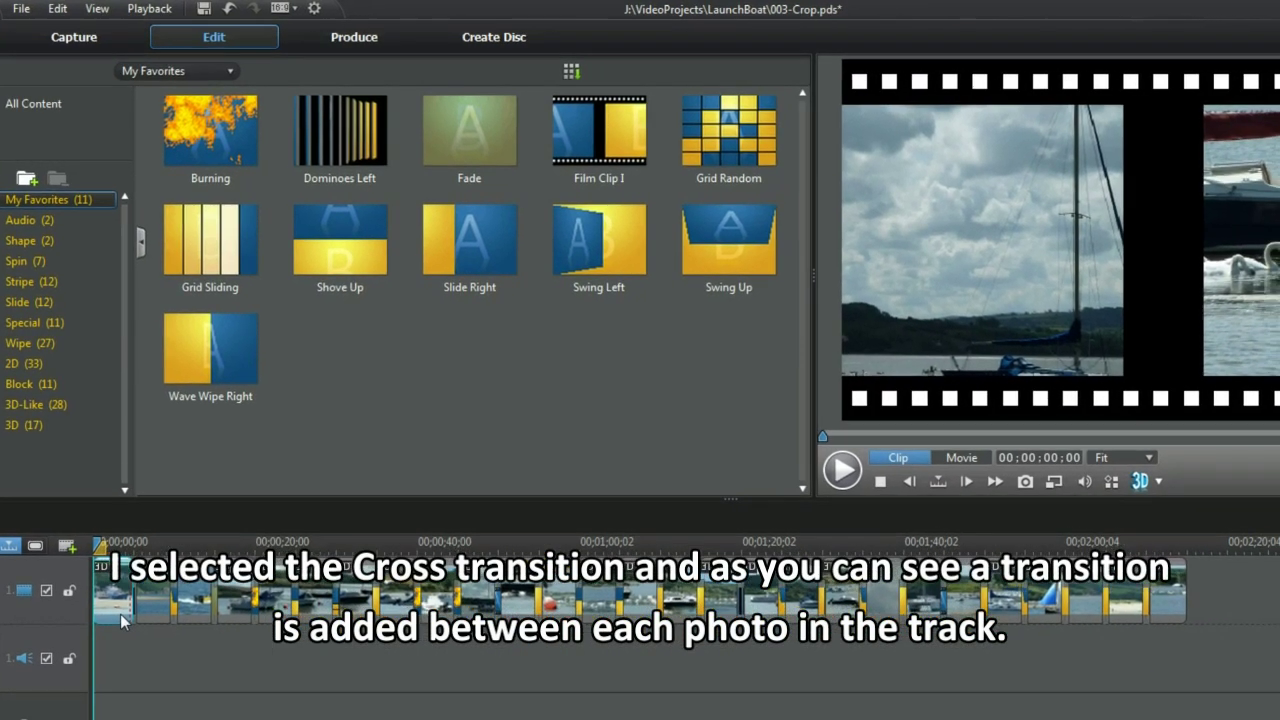
- Play the whole movie to review the new cross transitions
{"action": "left_click", "coordinate": [150, 614]}
{"action": "left_click", "coordinate": [919, 448]}
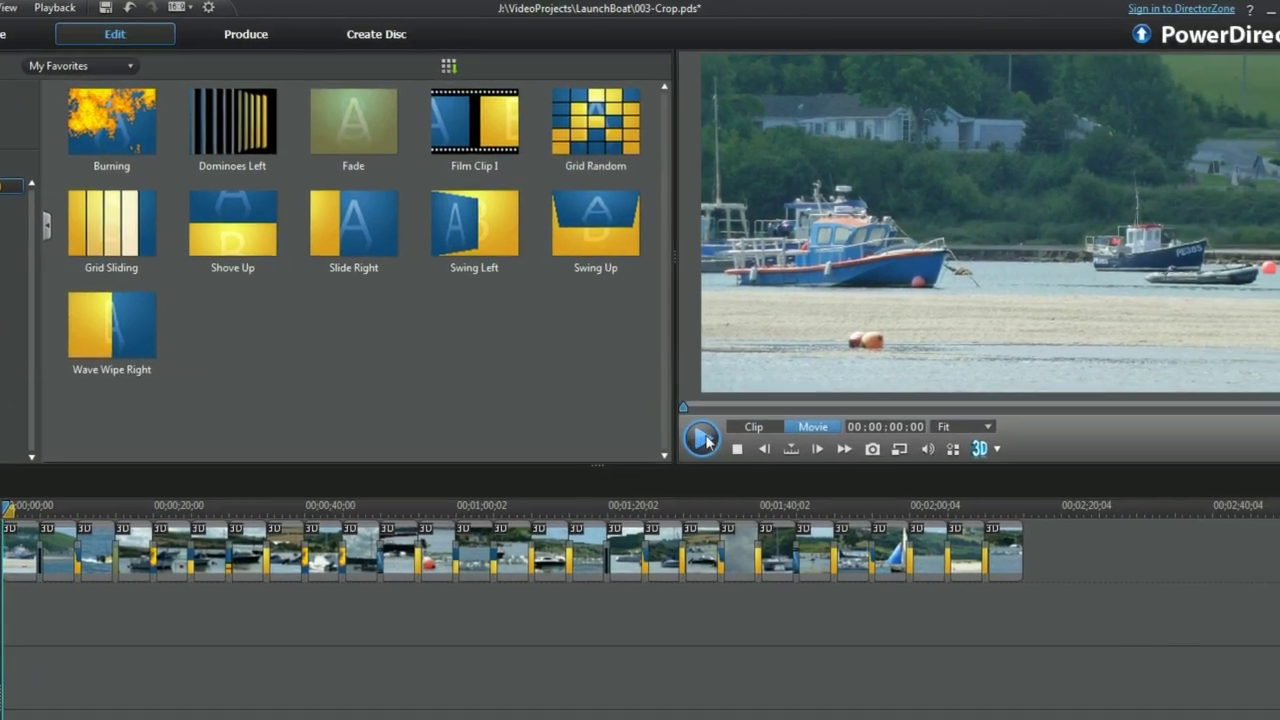
{"action": "left_click", "coordinate": [801, 460]}
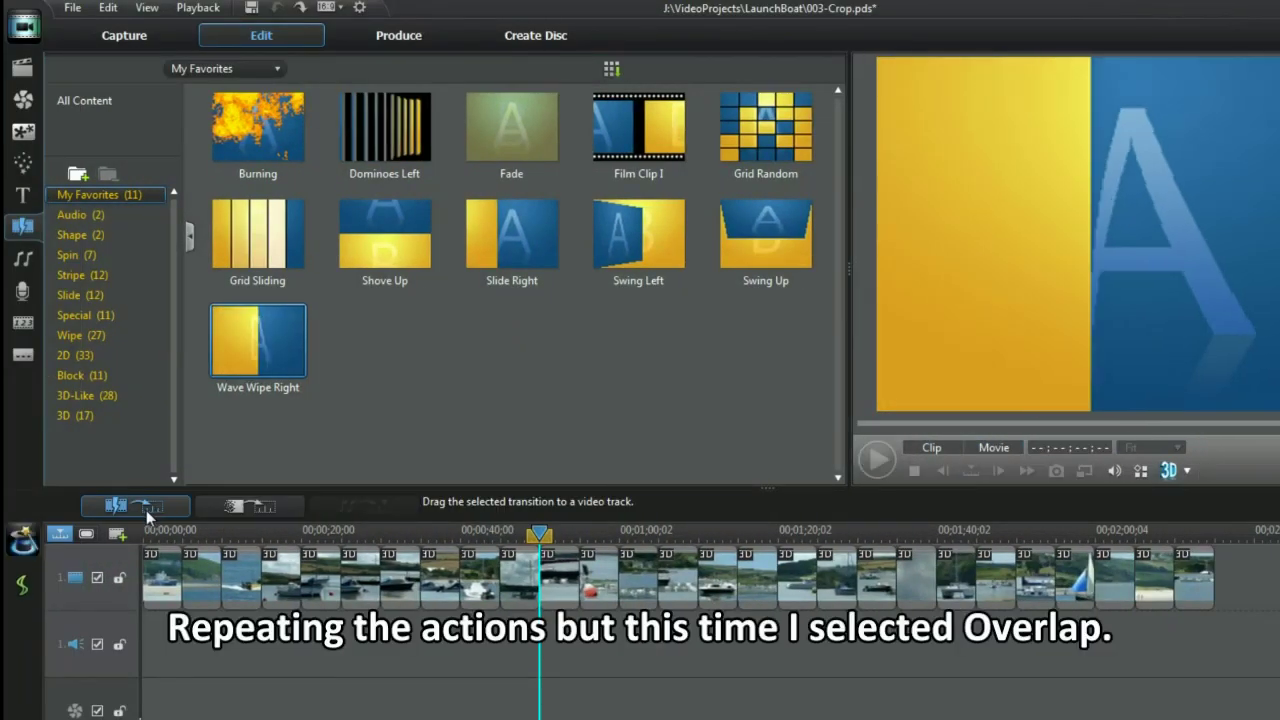
{"action": "left_click", "coordinate": [145, 507]}
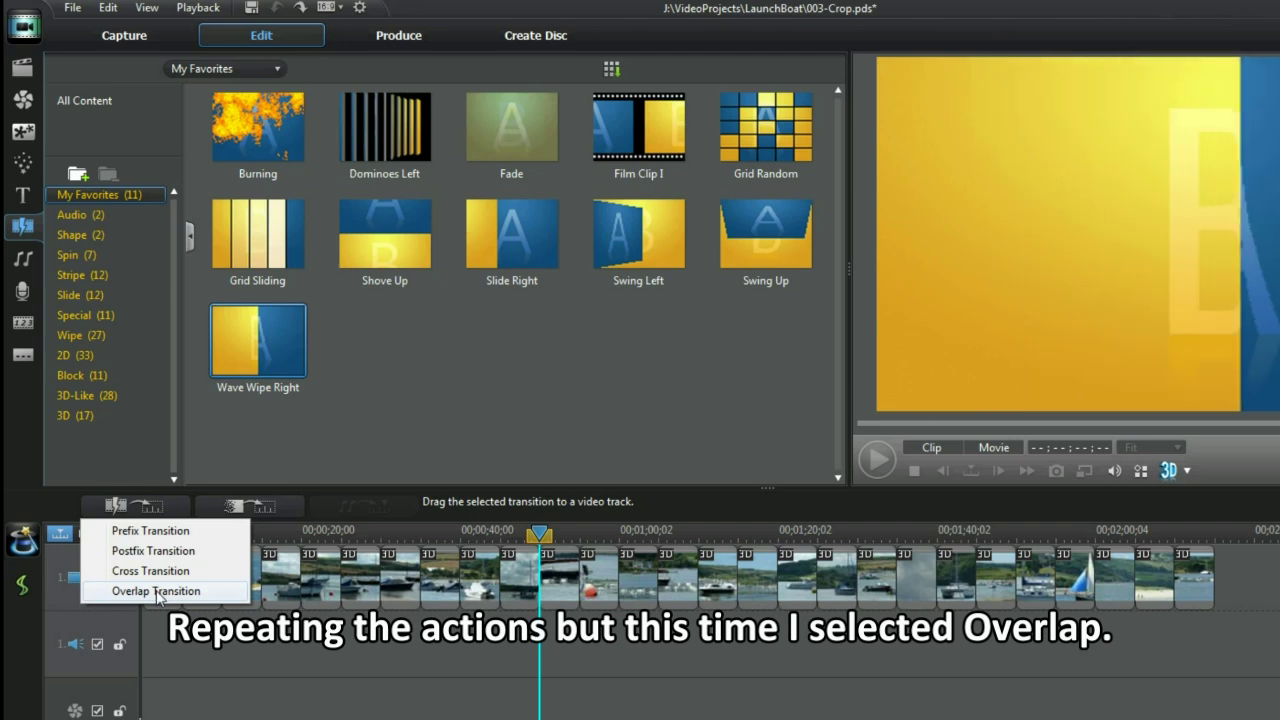
- Apply random overlap transitions to every photo and scrub the shortened movie
{"action": "left_click", "coordinate": [158, 592]}
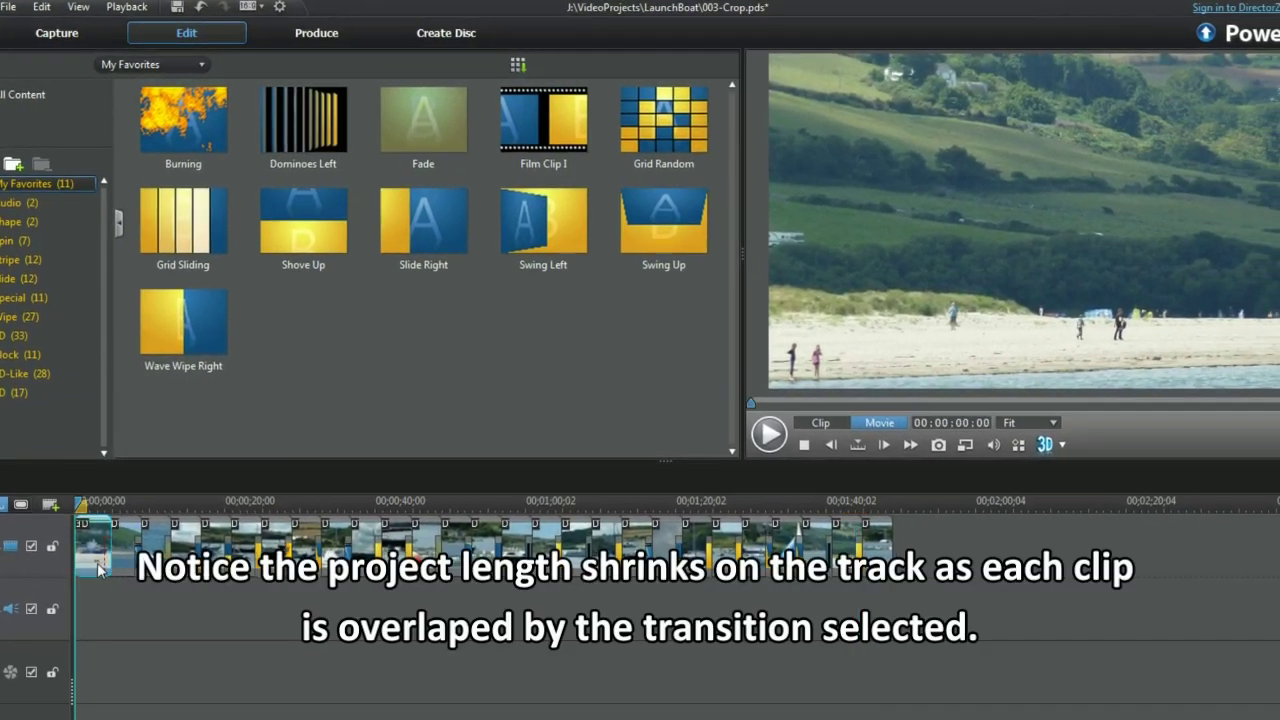
{"action": "left_click", "coordinate": [115, 570]}
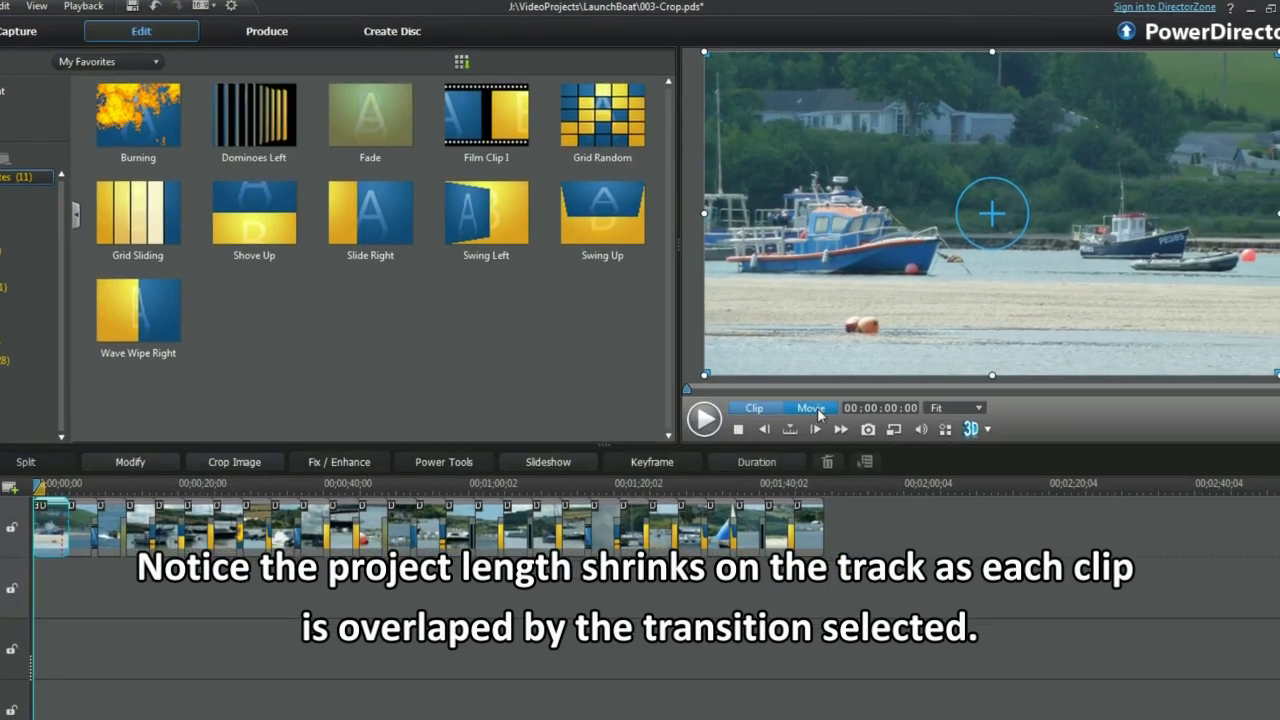
{"action": "left_click", "coordinate": [815, 410]}
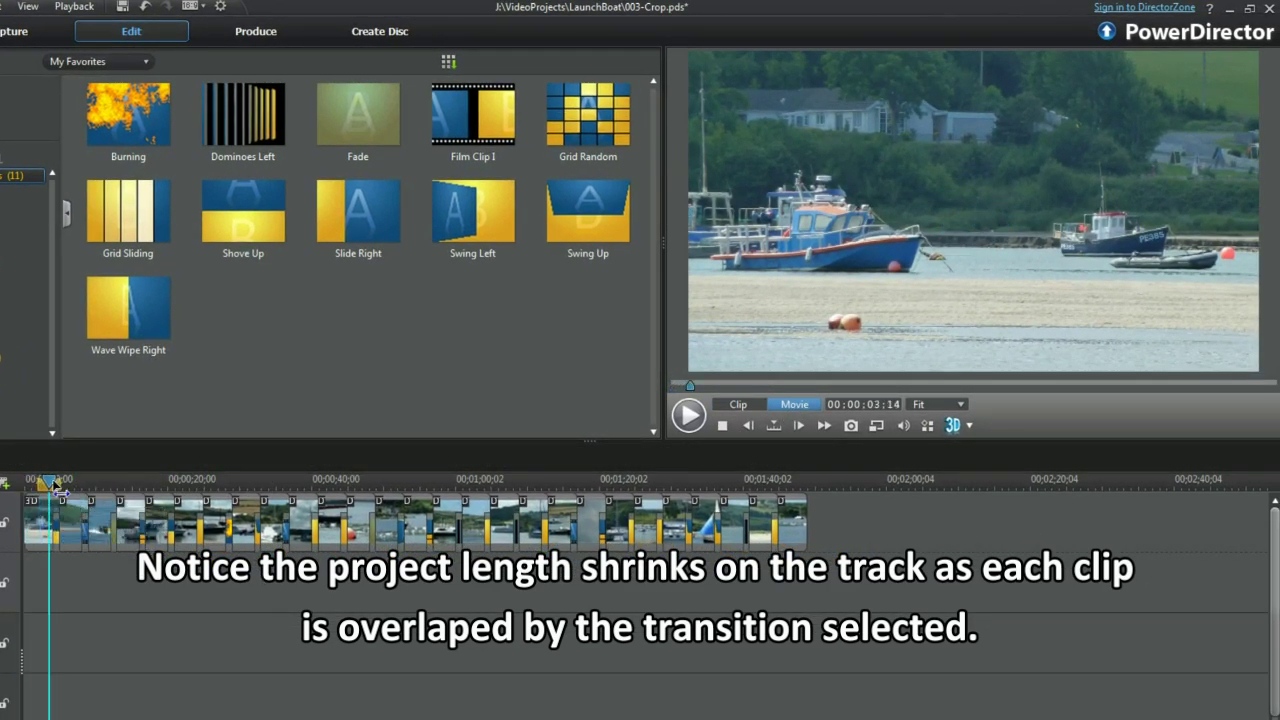
{"action": "left_click_drag", "start_coordinate": [190, 487], "coordinate": [222, 487]}
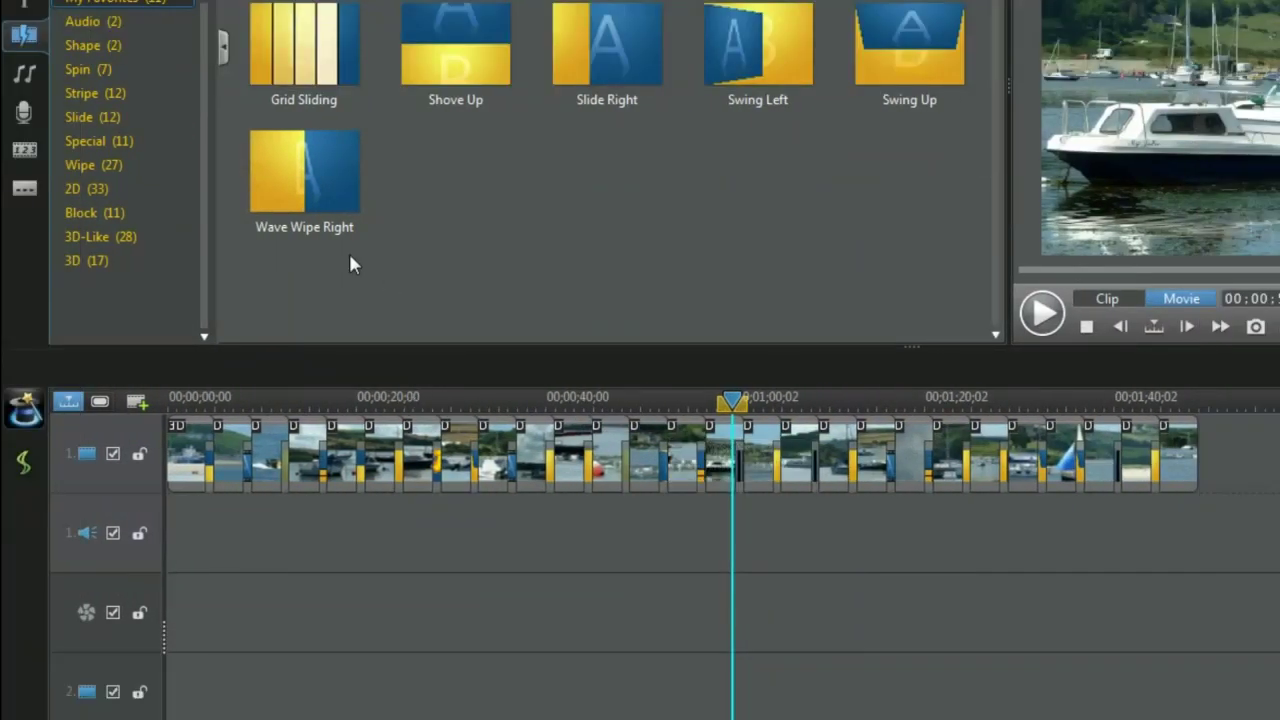
- Add a prefix Fade transition at the start of the photo track
{"action": "left_click", "coordinate": [305, 175]}
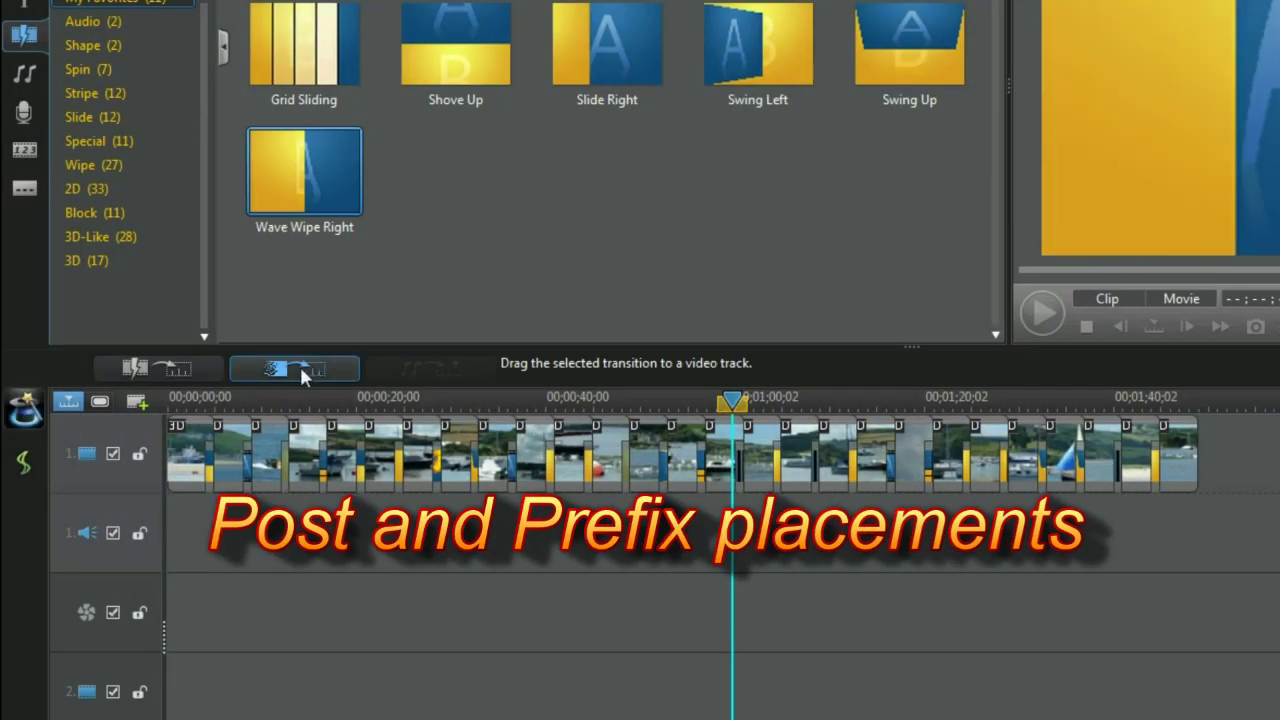
{"action": "left_click", "coordinate": [295, 366]}
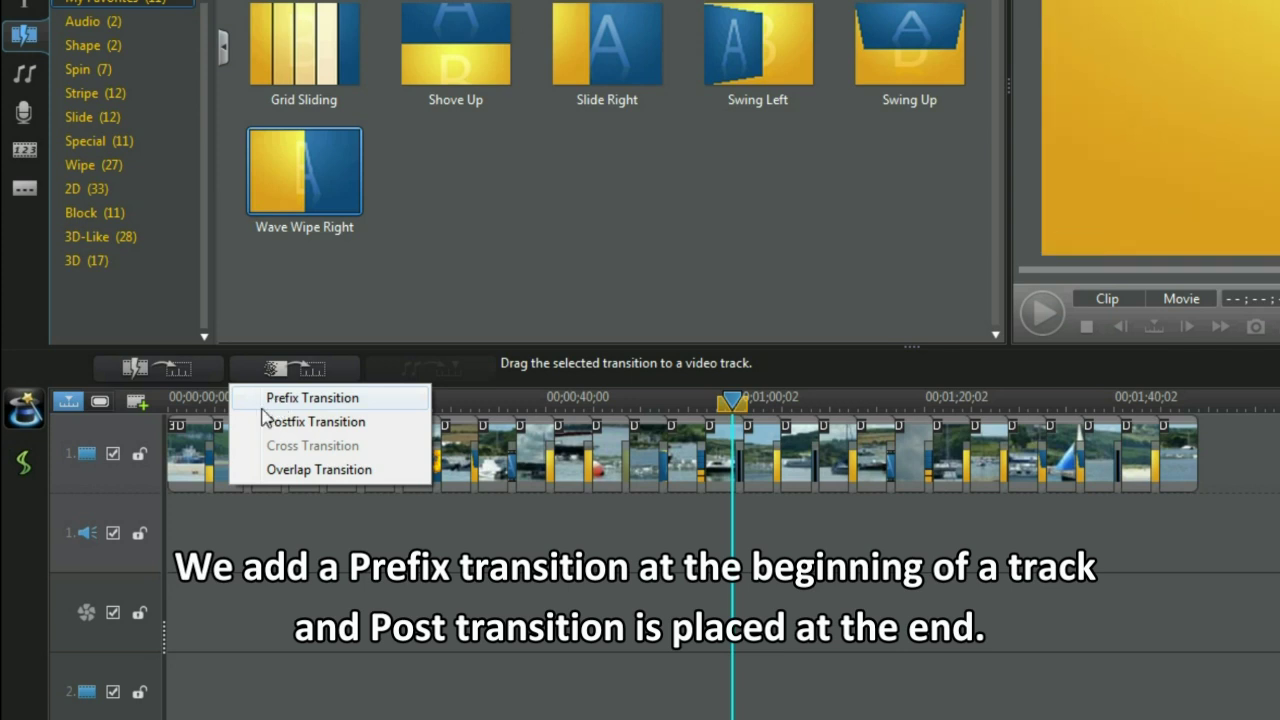
{"action": "left_click", "coordinate": [263, 405]}
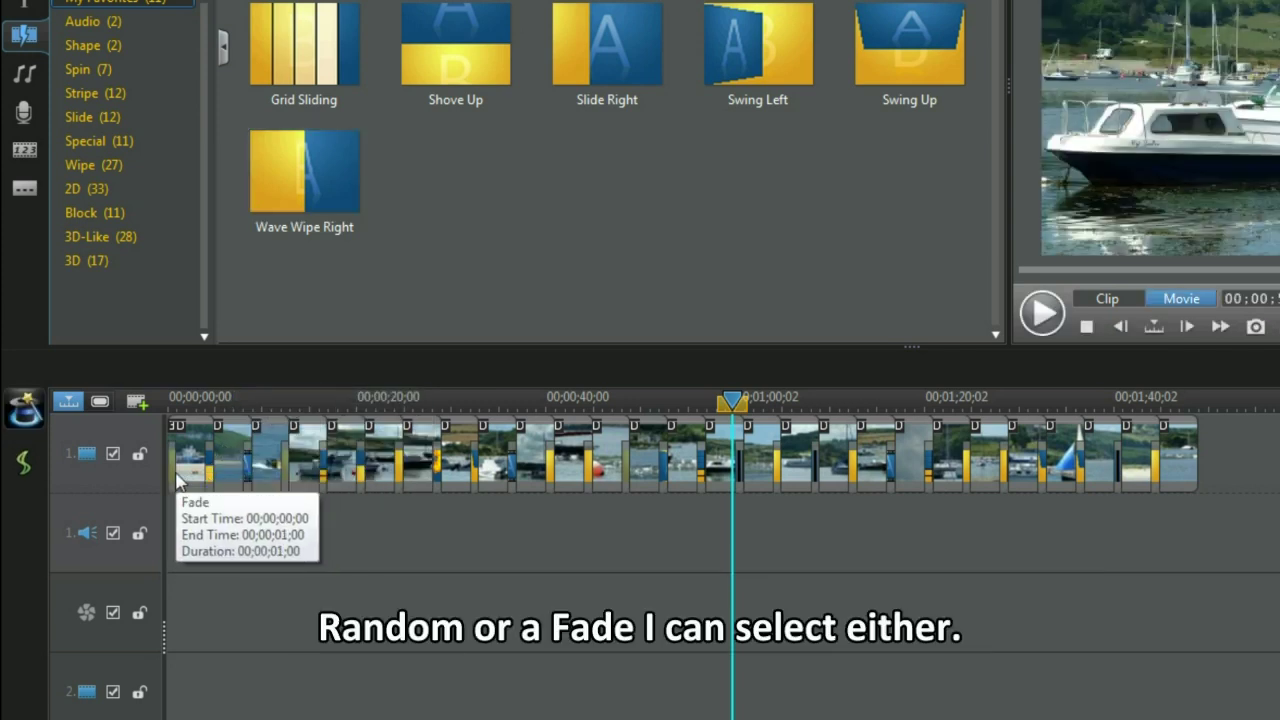
- Add a postfix Fade transition at the end of the photo track
{"action": "left_click", "coordinate": [304, 172]}
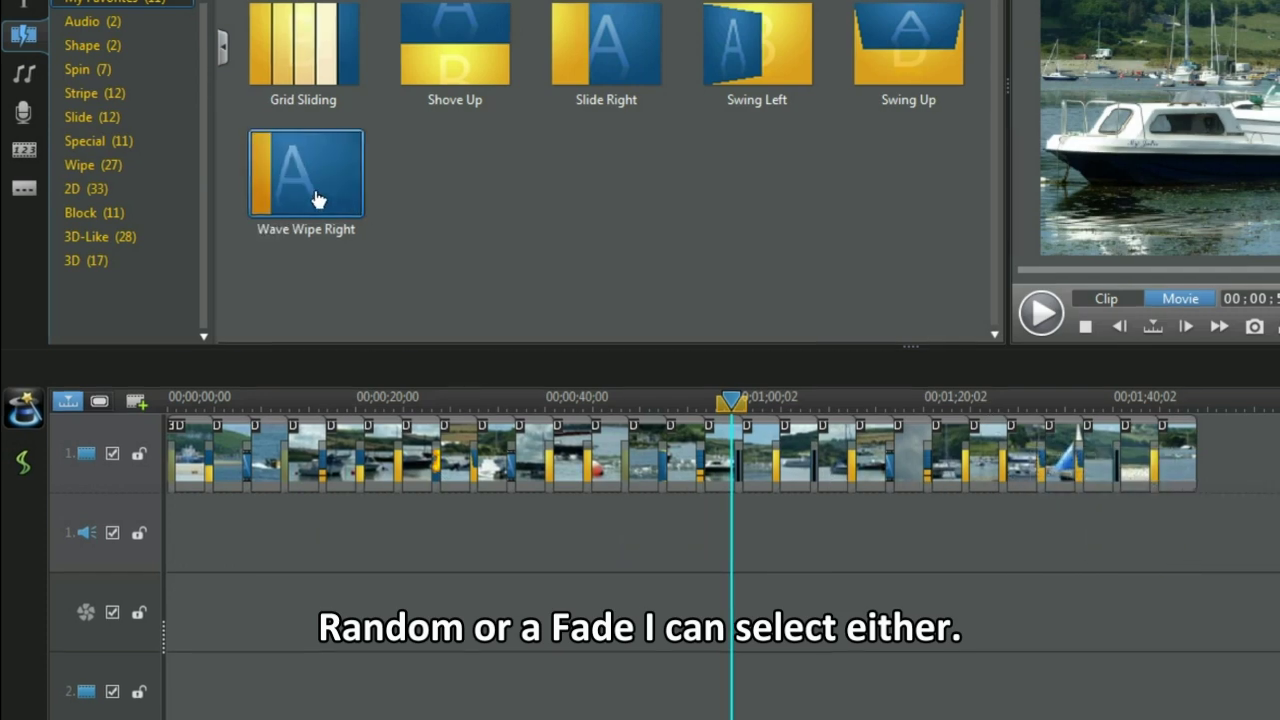
{"action": "left_click", "coordinate": [298, 363]}
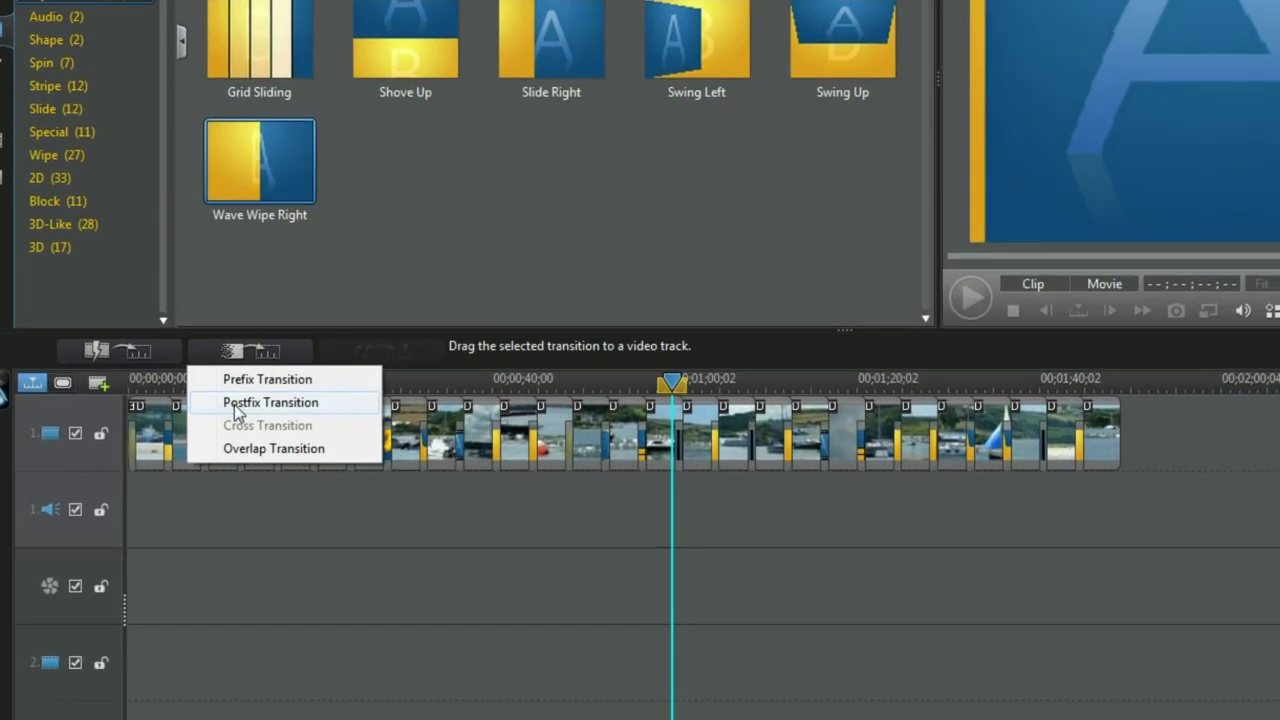
{"action": "left_click", "coordinate": [325, 419]}
- Play the whole movie from the beginning to check both fades
{"action": "left_click", "coordinate": [1073, 420]}
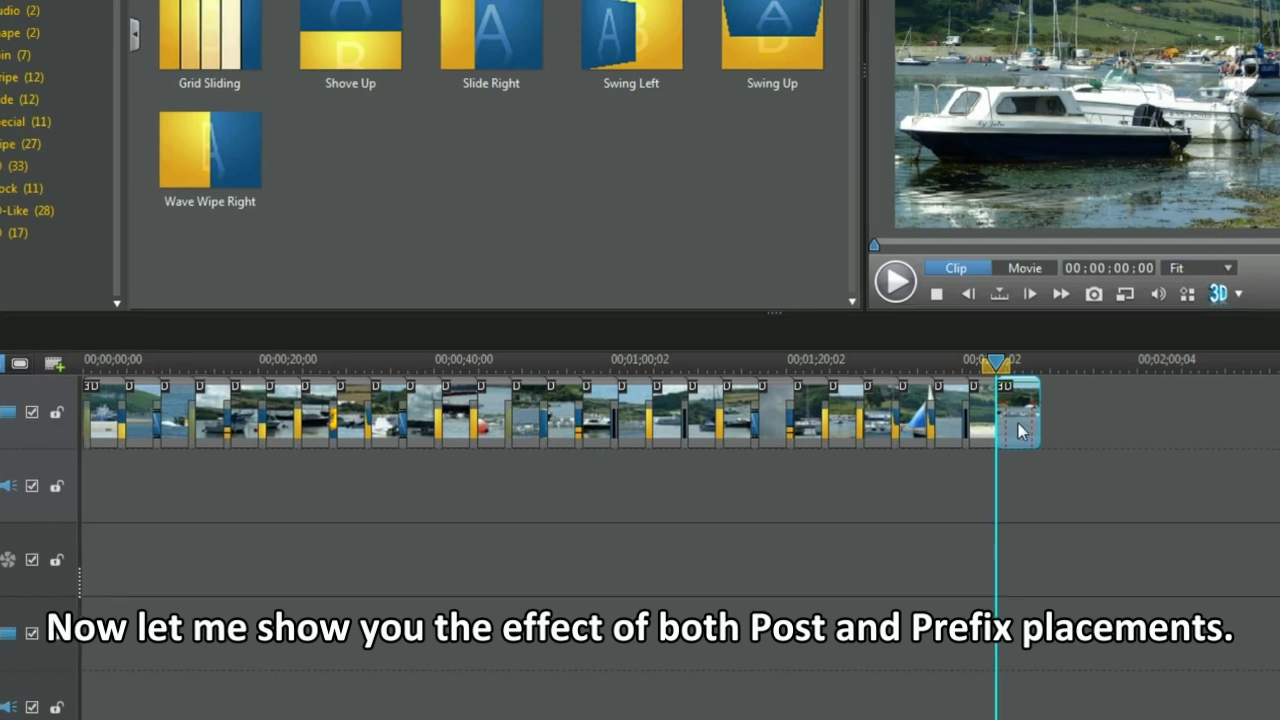
{"action": "left_click", "coordinate": [1028, 434]}
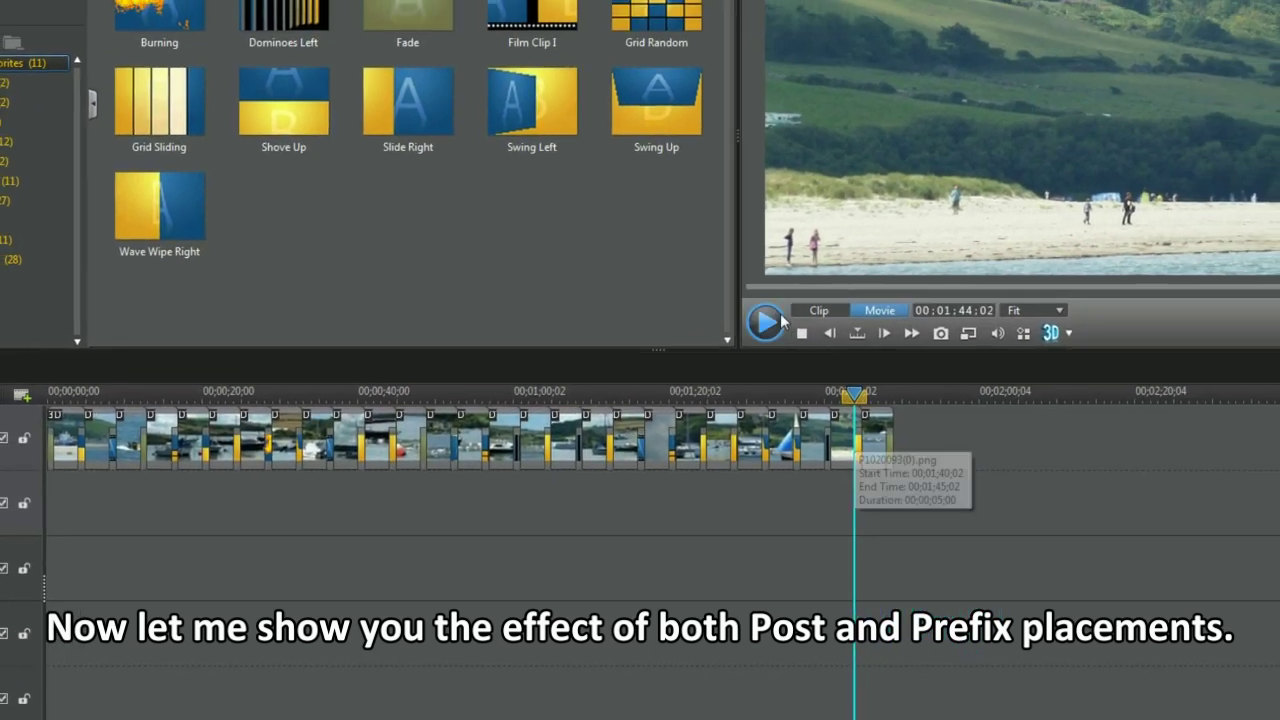
{"action": "left_click", "coordinate": [795, 296]}
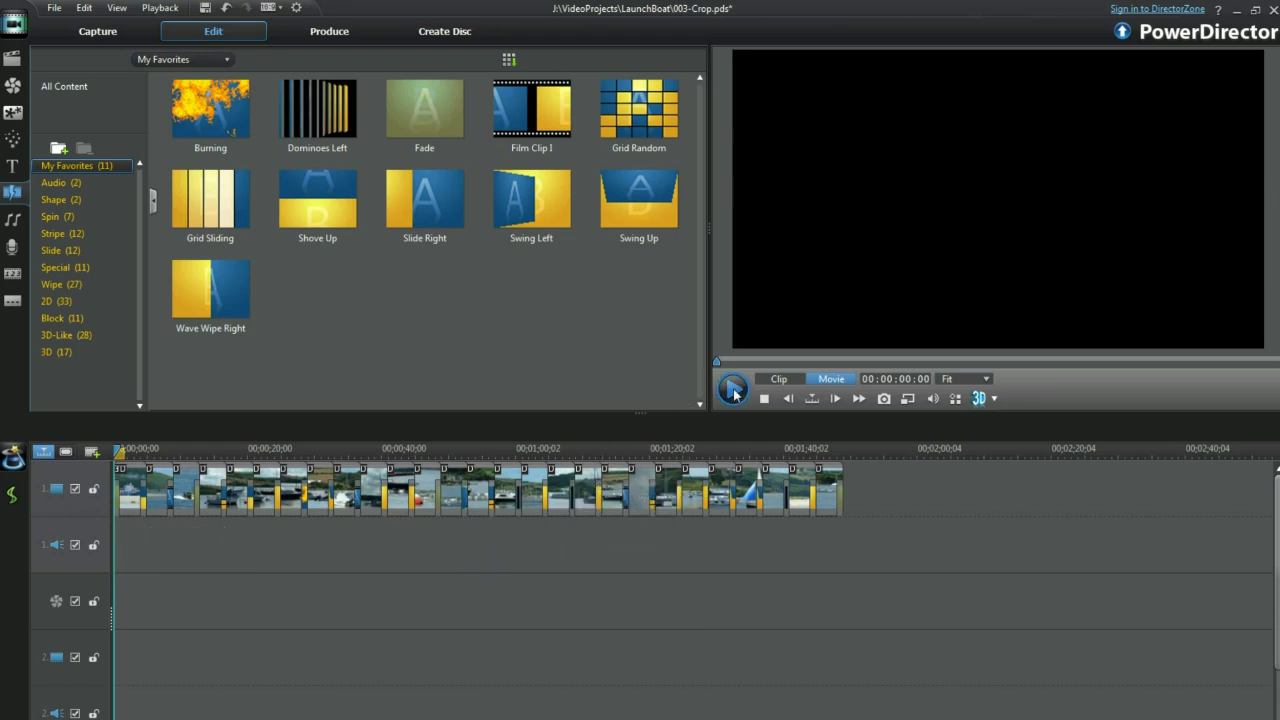
{"action": "left_click", "coordinate": [733, 391]}
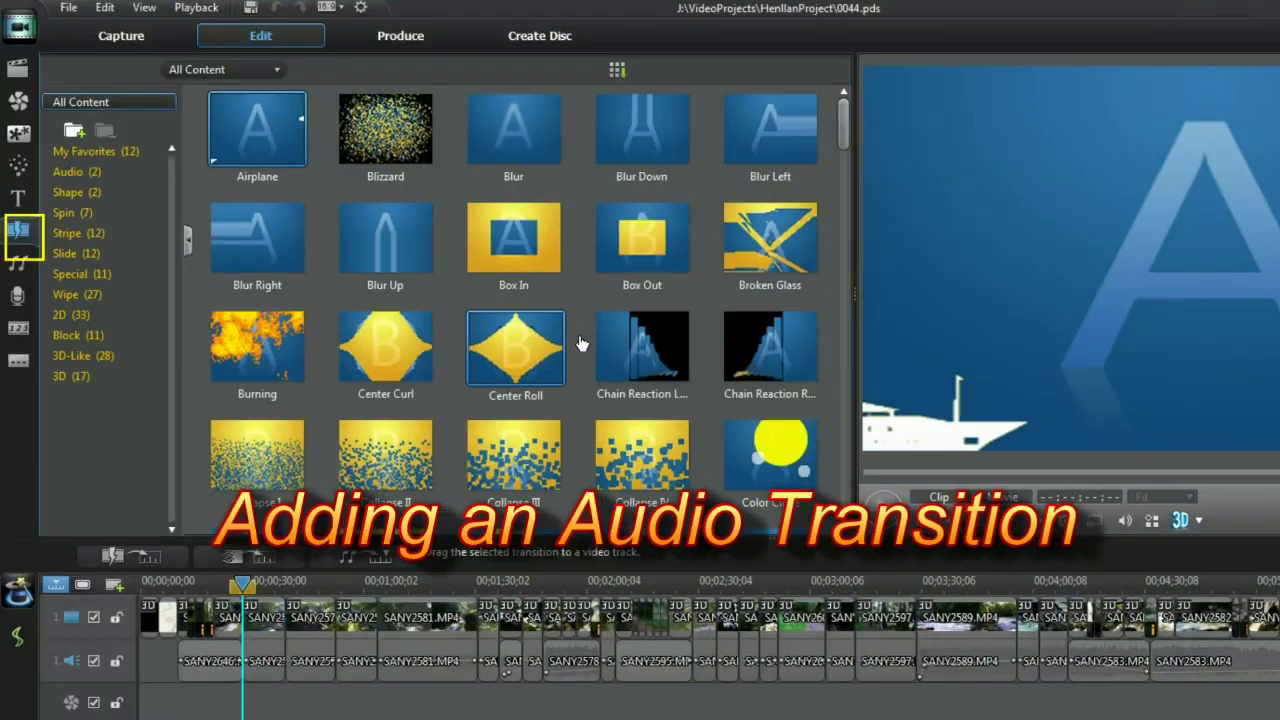
- Apply audio transitions with Overlap placement, joining the 0044.pds clips with a 1-second Fade
{"action": "left_click", "coordinate": [381, 563]}
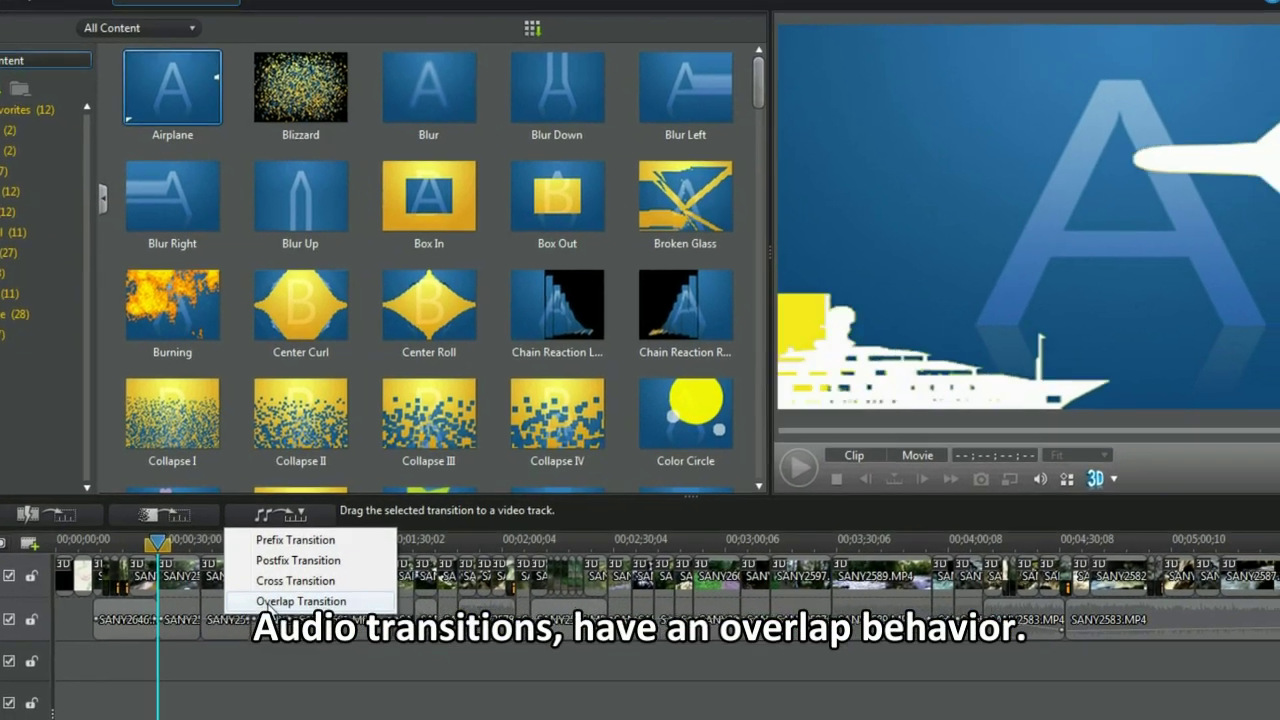
{"action": "left_click", "coordinate": [355, 645]}
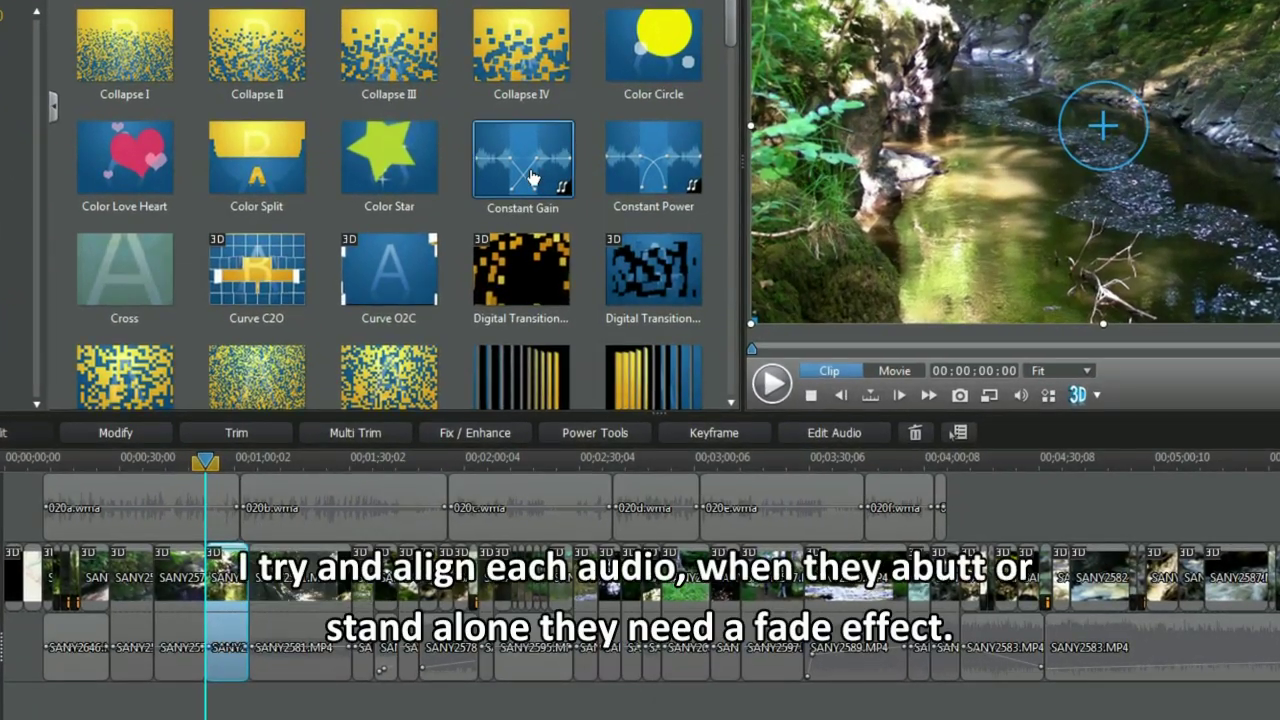
- Add Constant Gain at the 020b start and 020b/020c join, and Constant Power at 020c/020d
{"action": "left_click_drag", "start_coordinate": [530, 176], "coordinate": [327, 395]}
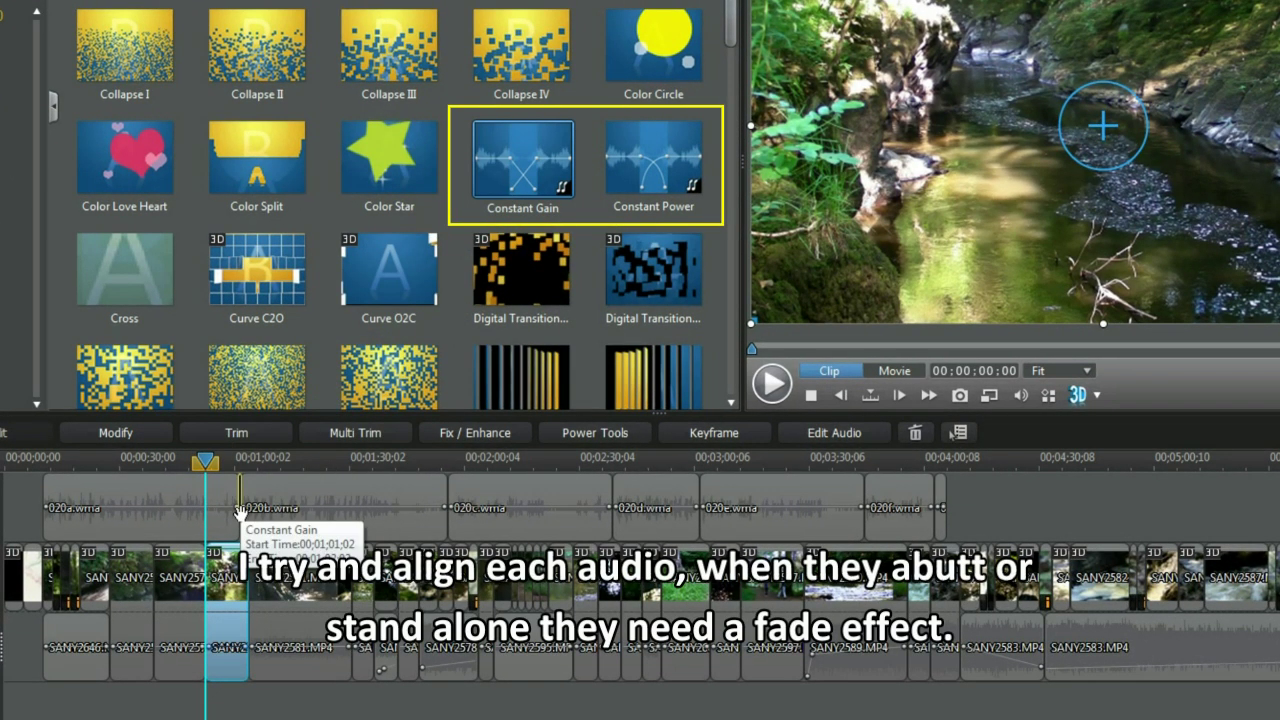
{"action": "left_click_drag", "start_coordinate": [240, 512], "coordinate": [240, 510]}
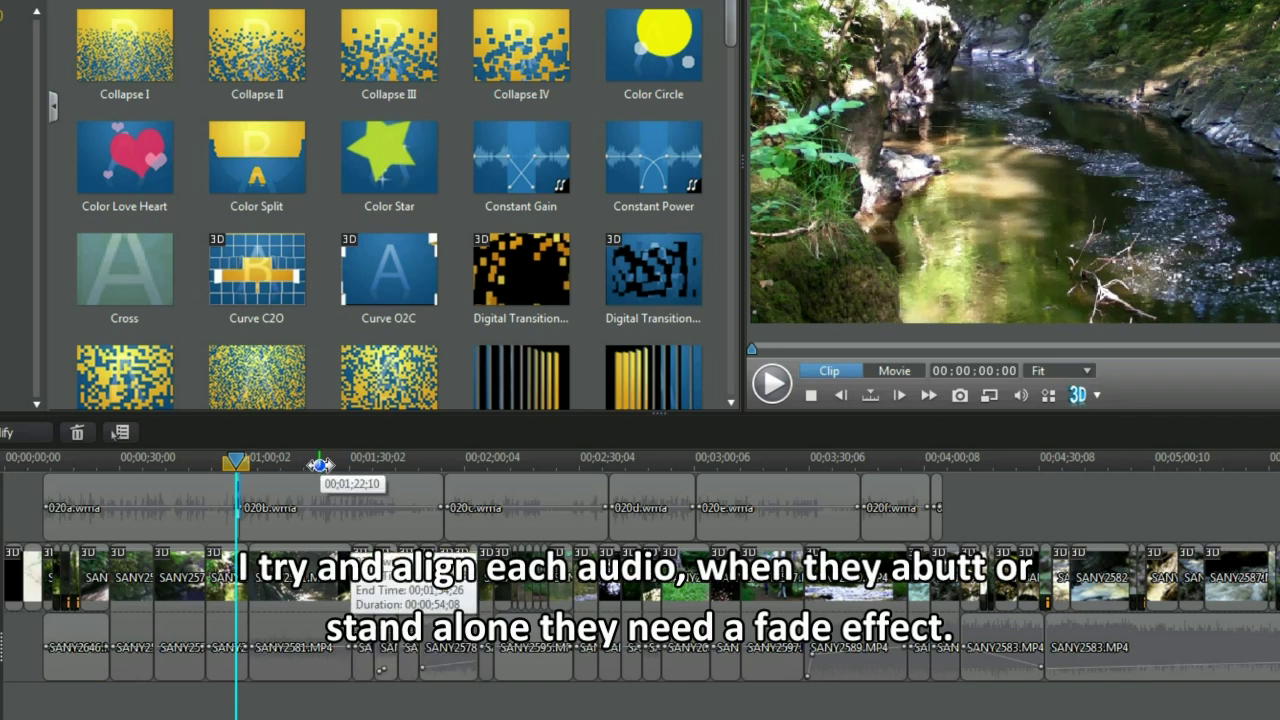
{"action": "left_click_drag", "start_coordinate": [317, 461], "coordinate": [848, 467]}
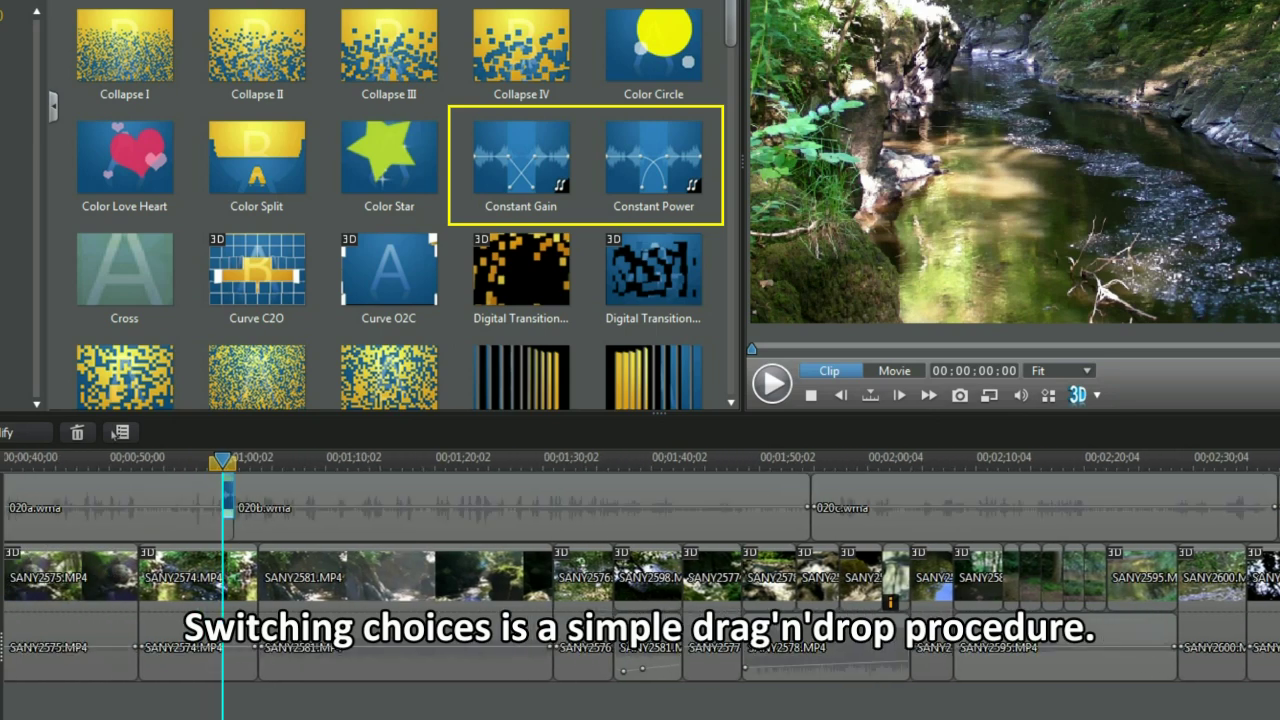
{"action": "left_click_drag", "start_coordinate": [537, 180], "coordinate": [808, 505]}
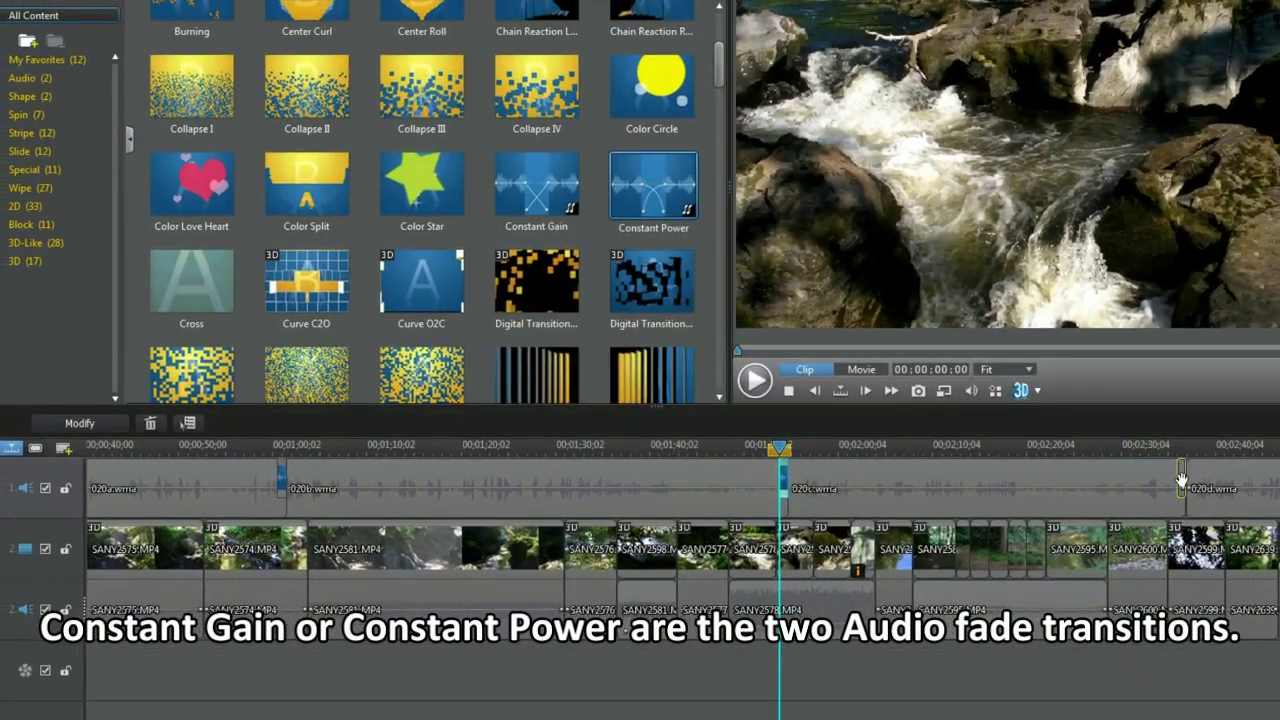
{"action": "left_click_drag", "start_coordinate": [1181, 480], "coordinate": [1184, 485]}
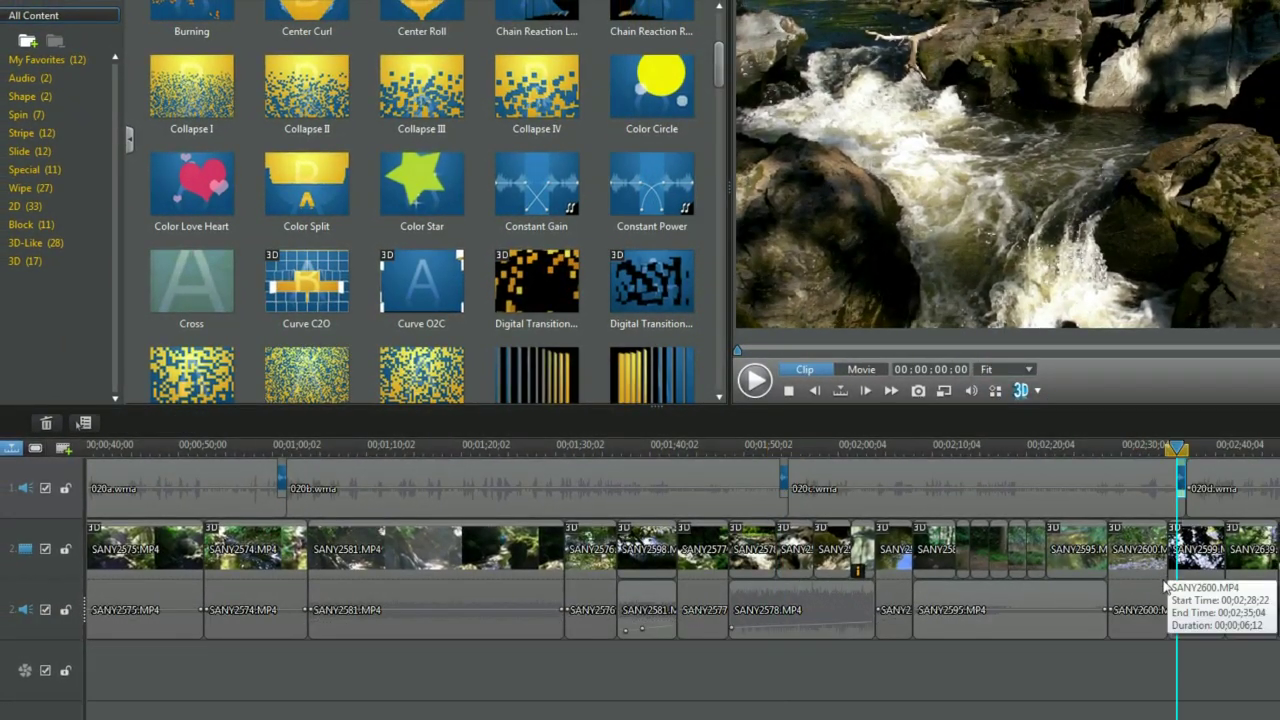